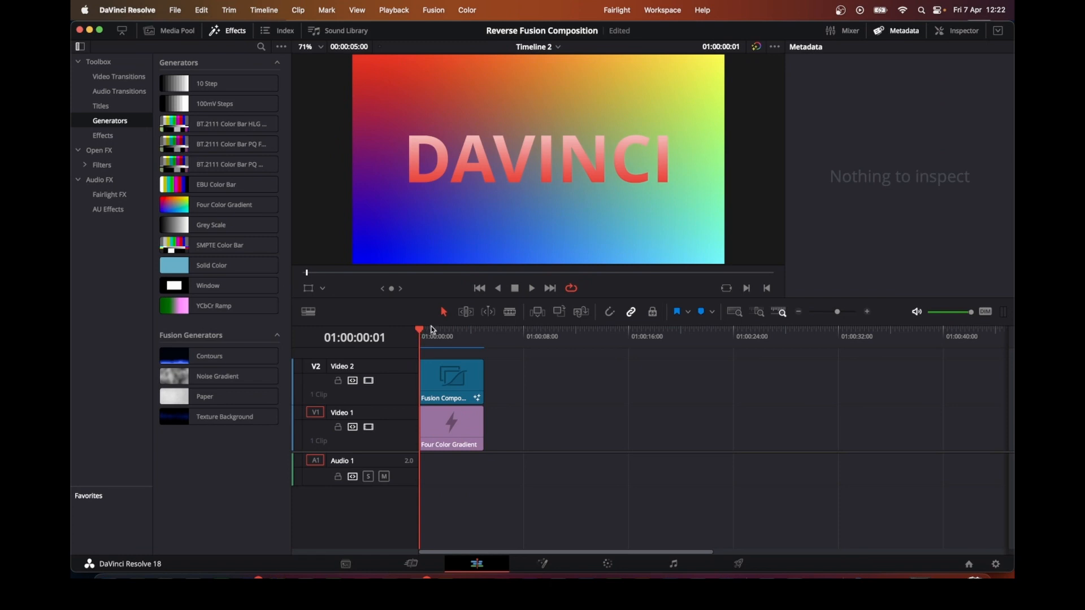
Step: Play the timeline to preview the particle text composition, then stop playback
left_click(533, 290)
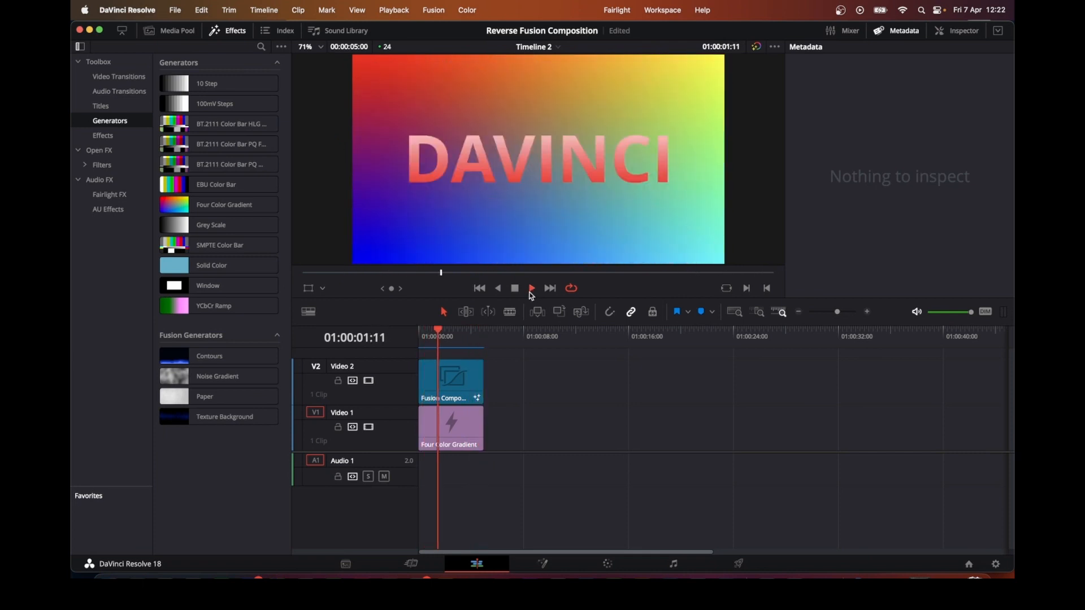
left_click(515, 288)
Step: Duplicate the Fusion Composition clip on Video 2 so the copy follows the original
left_click(454, 388)
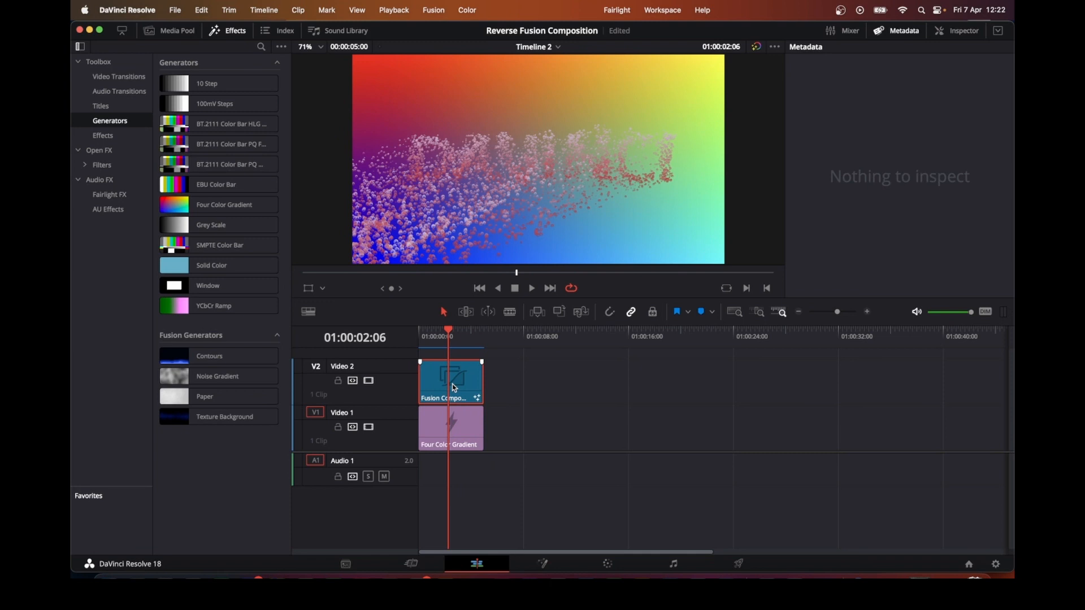
left_click_drag(455, 388, 519, 386)
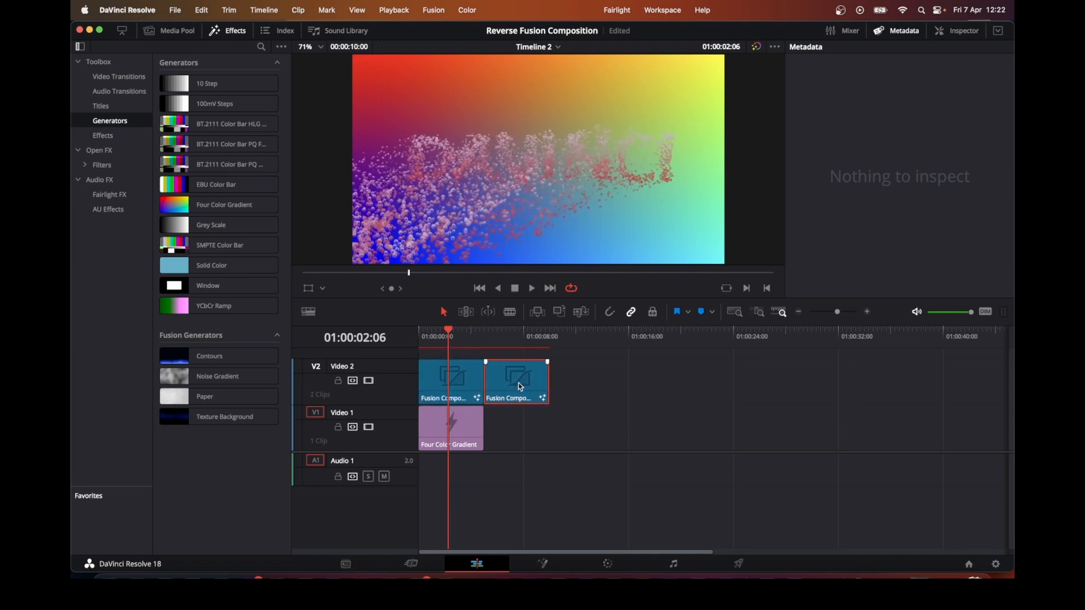
Step: Open the duplicate clip in Fusion and replace the Instance_Text1 node's text with RESOLVE
left_click(519, 338)
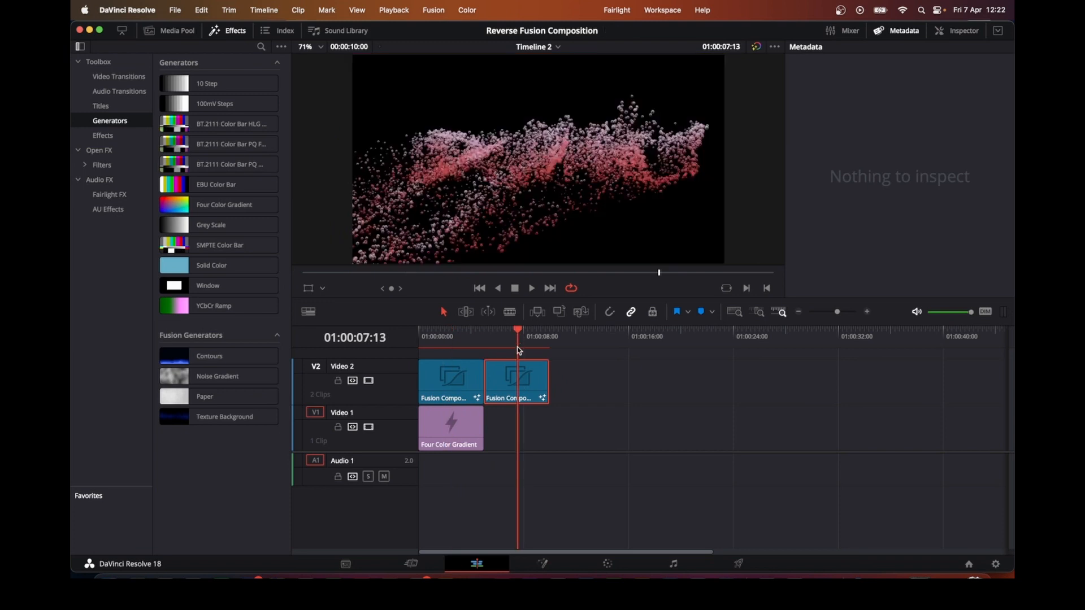
left_click(543, 564)
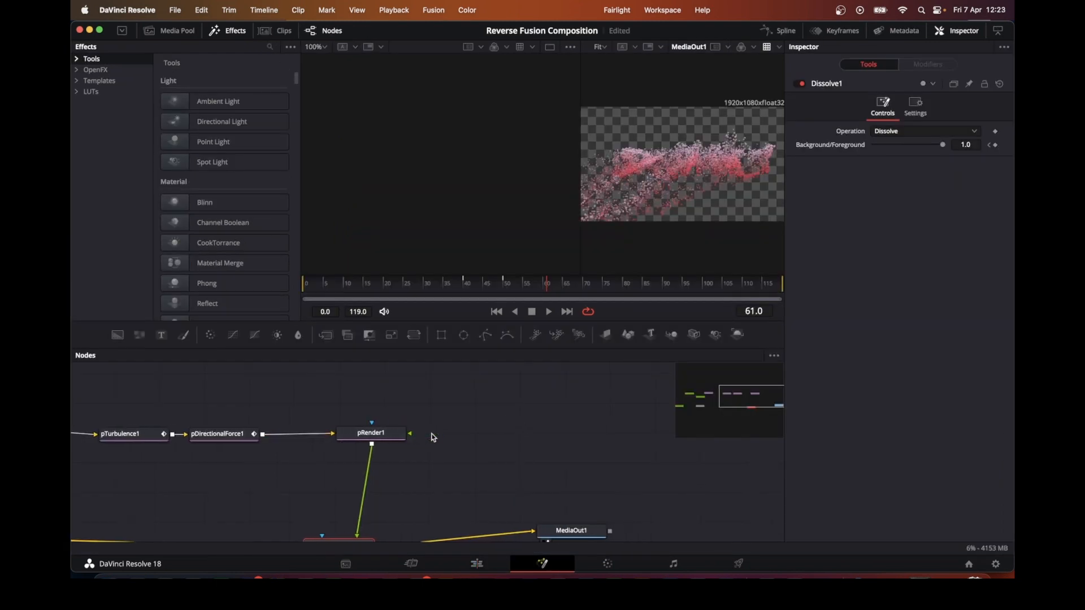
scroll(432, 437, "left", 8)
scroll(433, 438, "left", 5)
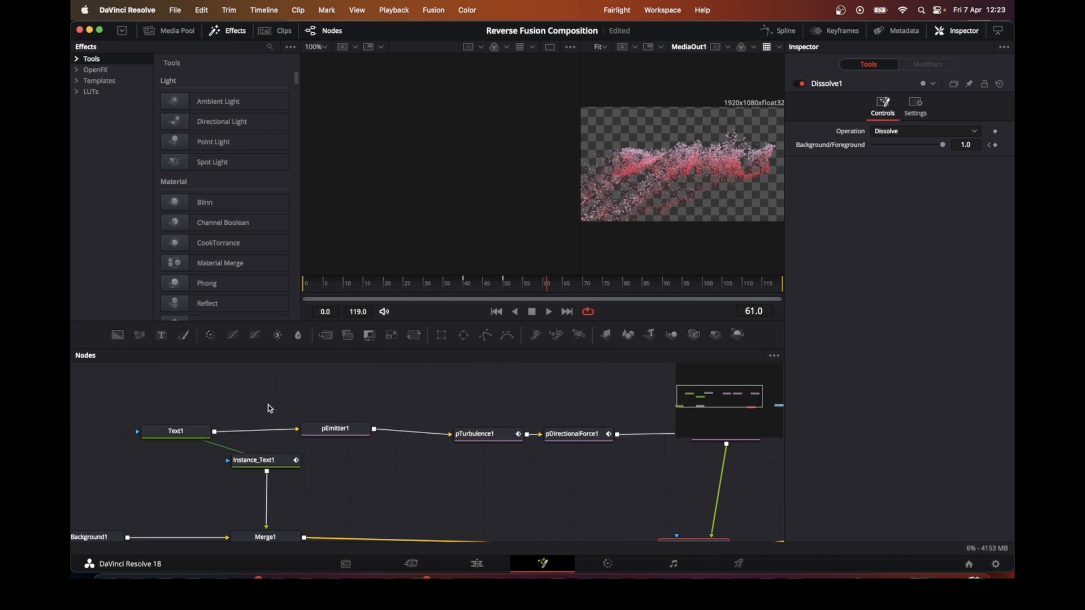
left_click(269, 459)
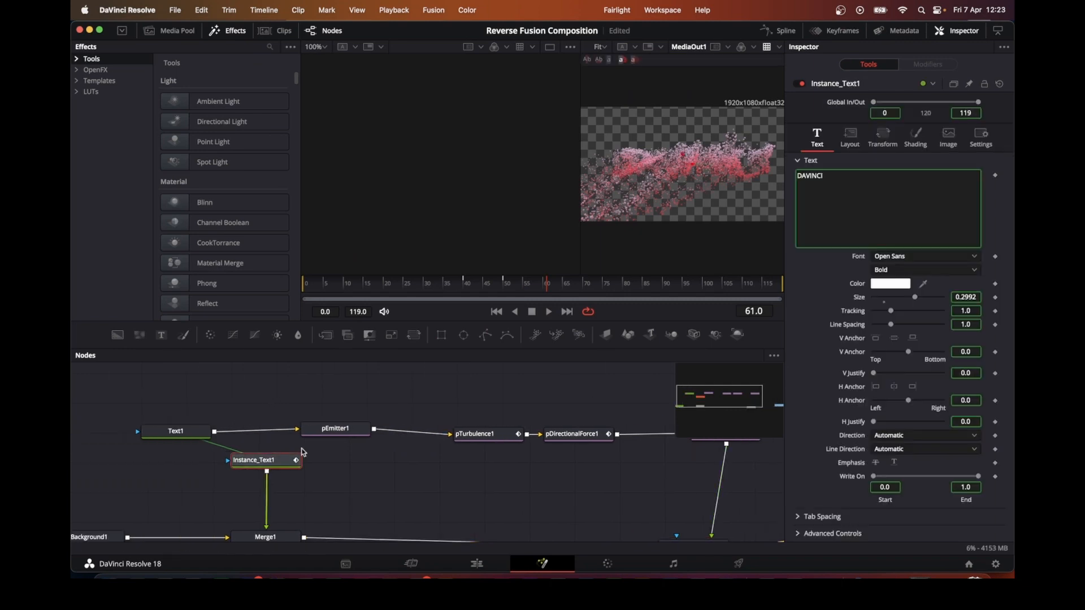
left_click(817, 196)
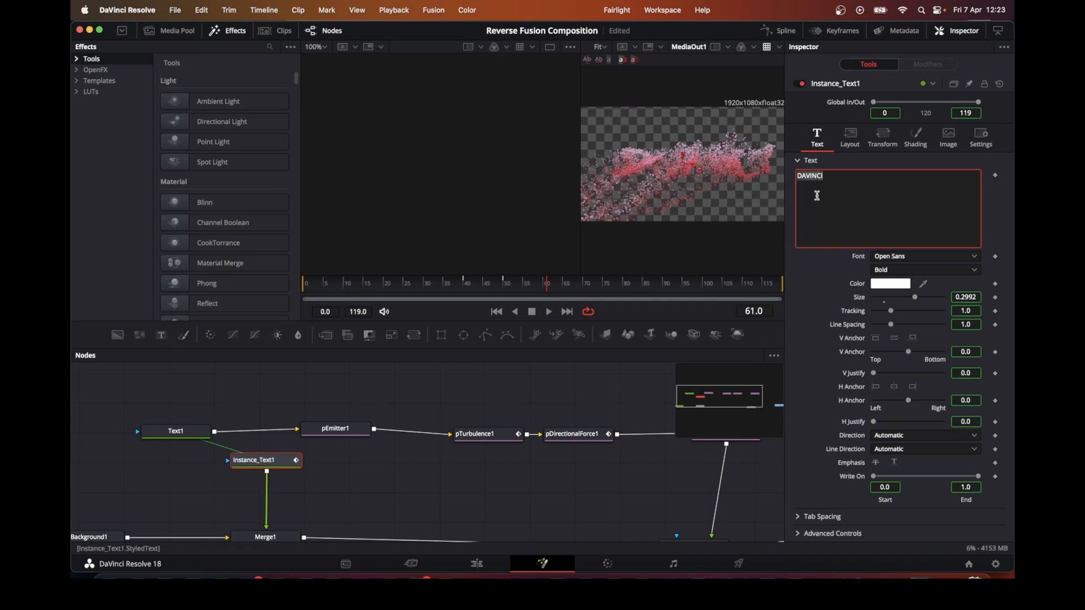
key("BackSpace")
type("RES")
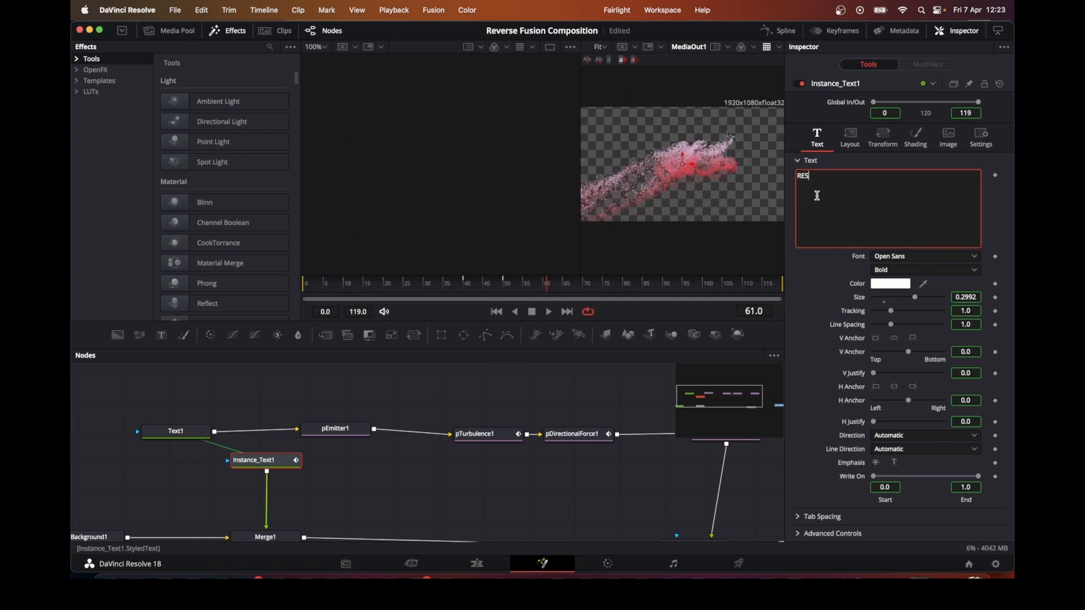
type("OLVE")
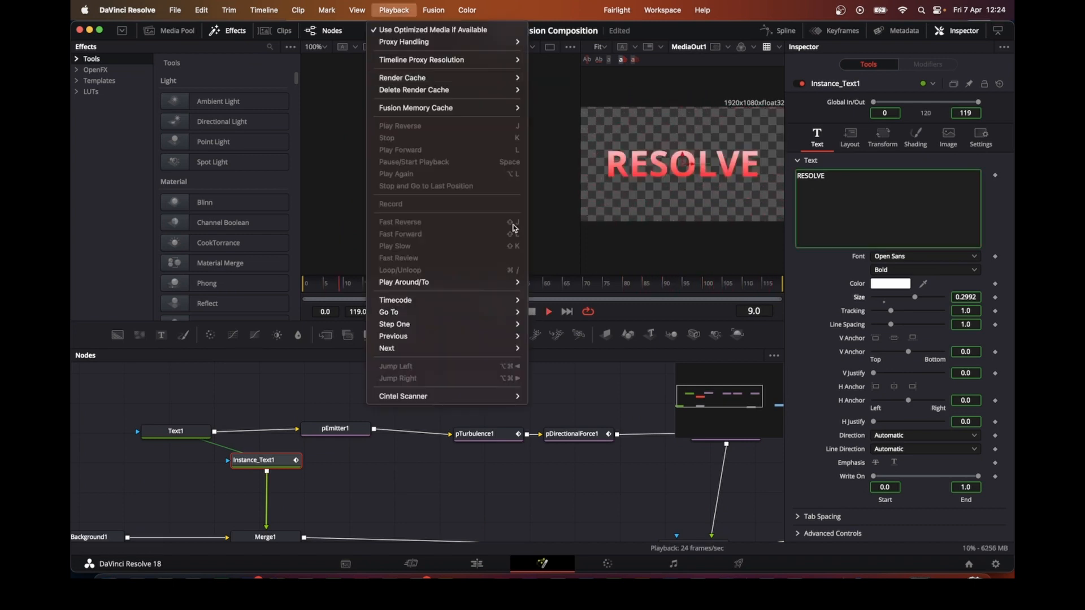
Step: Return to the edit timeline and extend the Four Color Gradient clip to the end of the duplicate clip
left_click(477, 563)
left_click(478, 565)
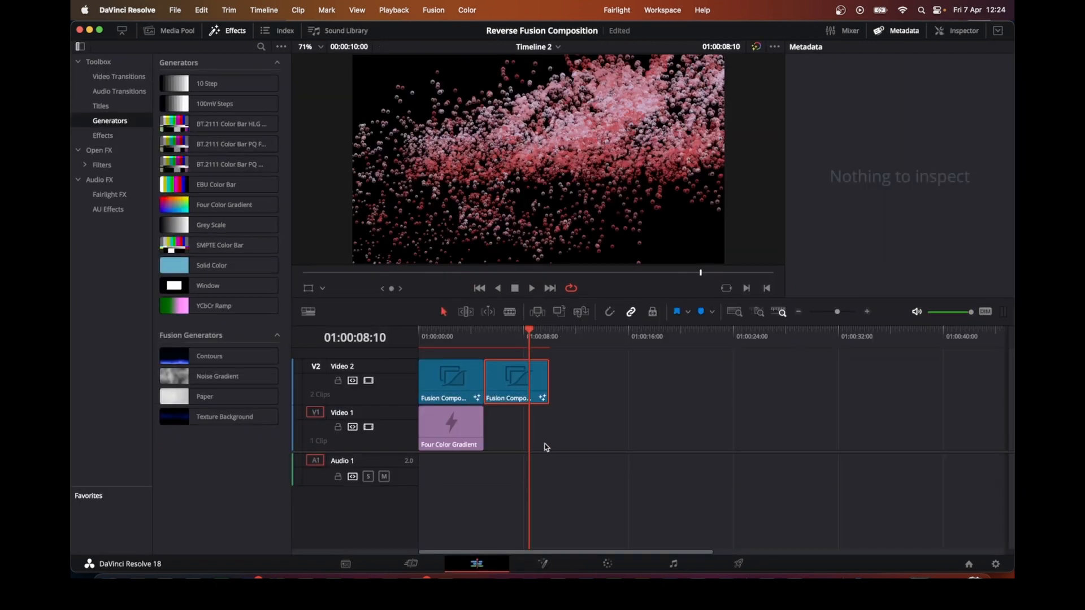
left_click(467, 418)
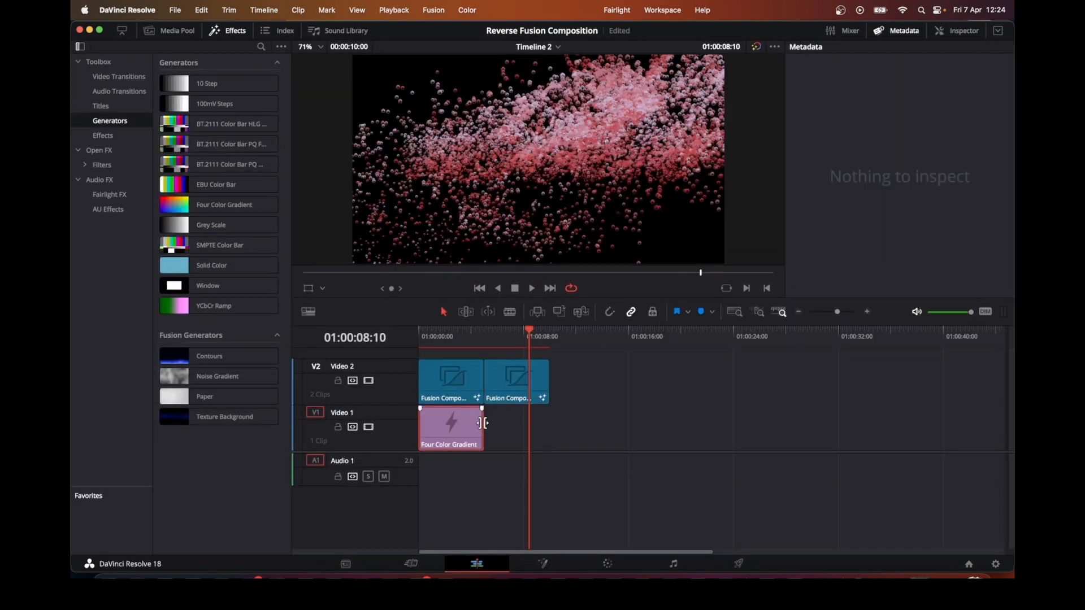
left_click_drag(483, 423, 547, 422)
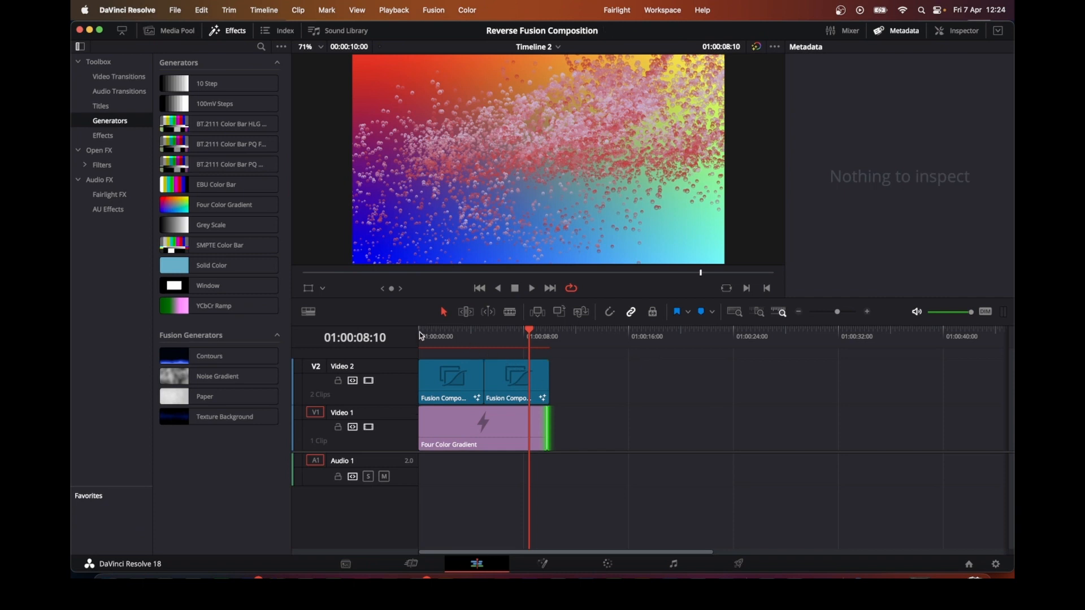
Step: Turn the second Fusion Composition clip into a new compound clip
key("space")
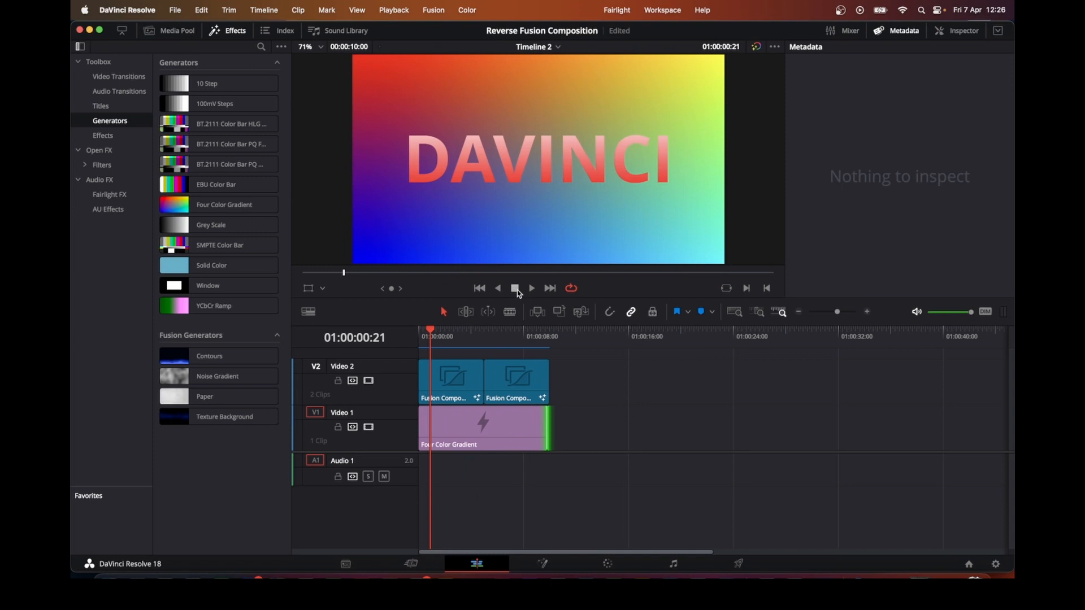
left_click(520, 380)
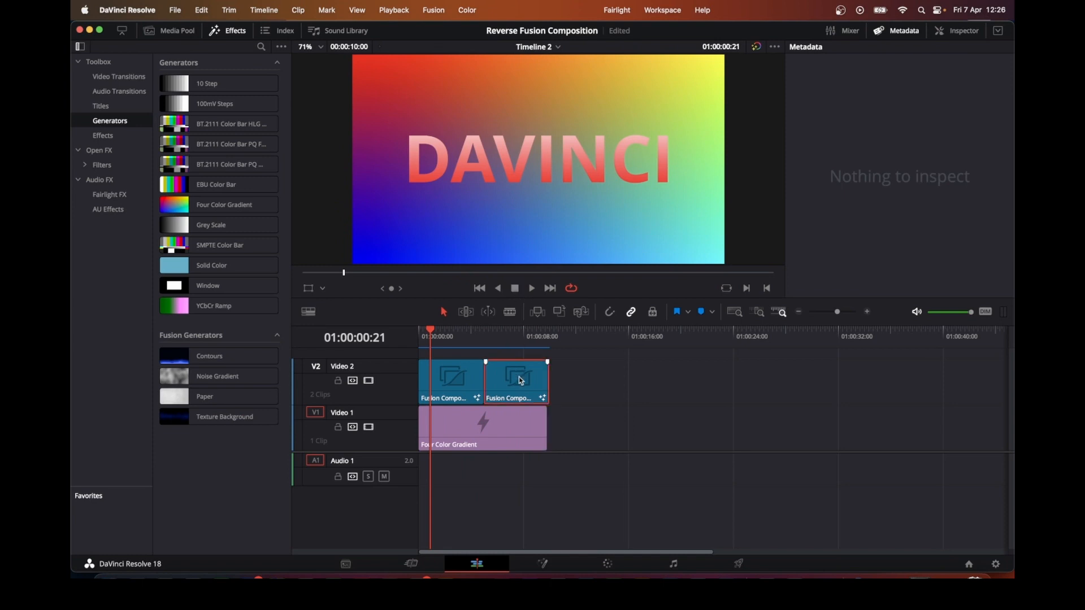
right_click(519, 377)
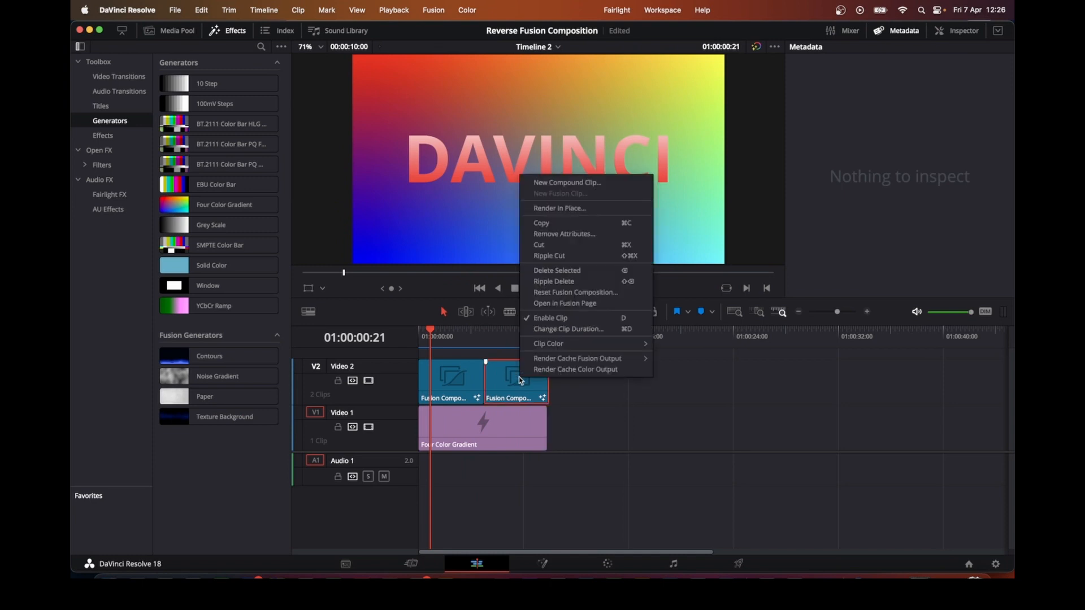
left_click(557, 184)
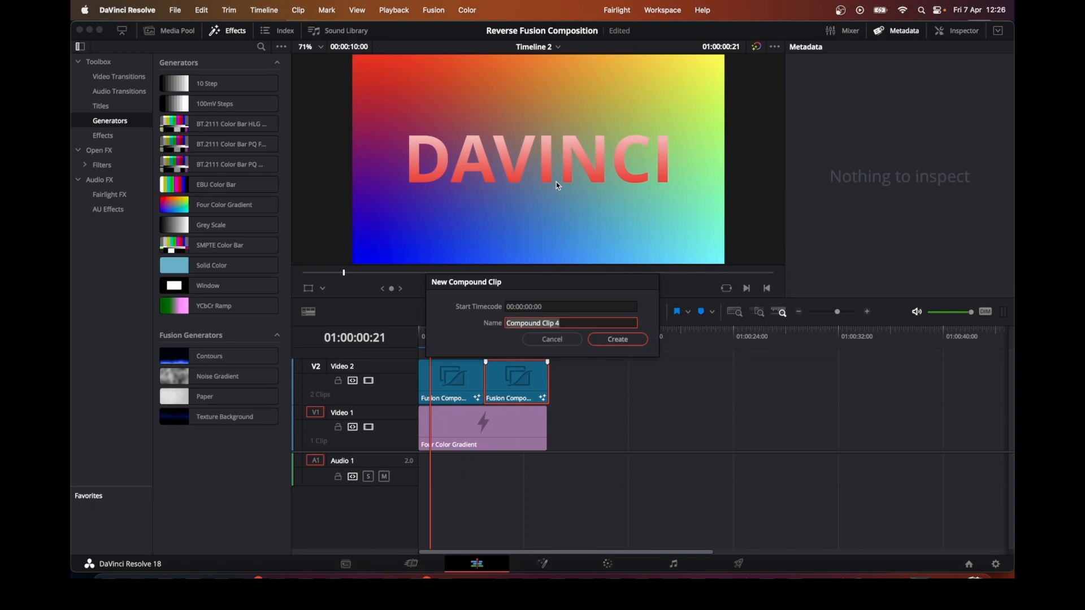
left_click(605, 341)
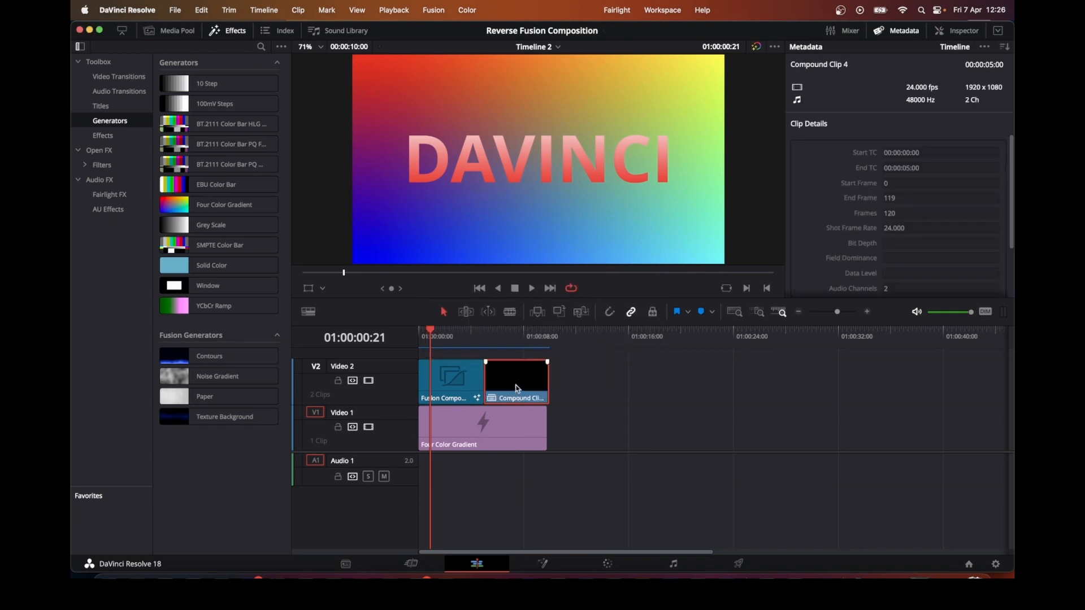
Step: Reverse the speed of the compound clip
left_click(515, 333)
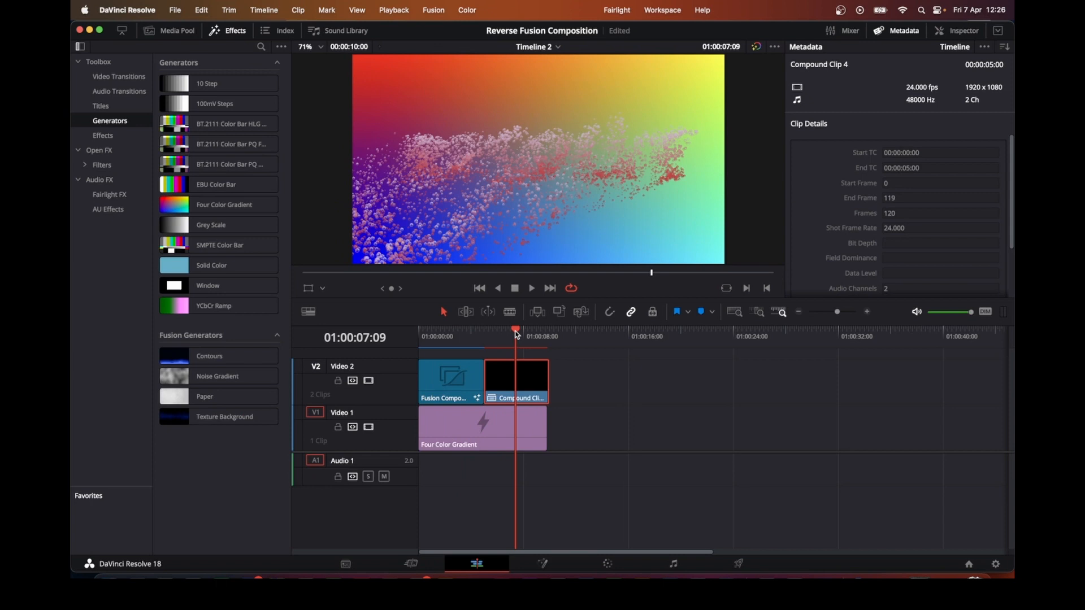
key("r")
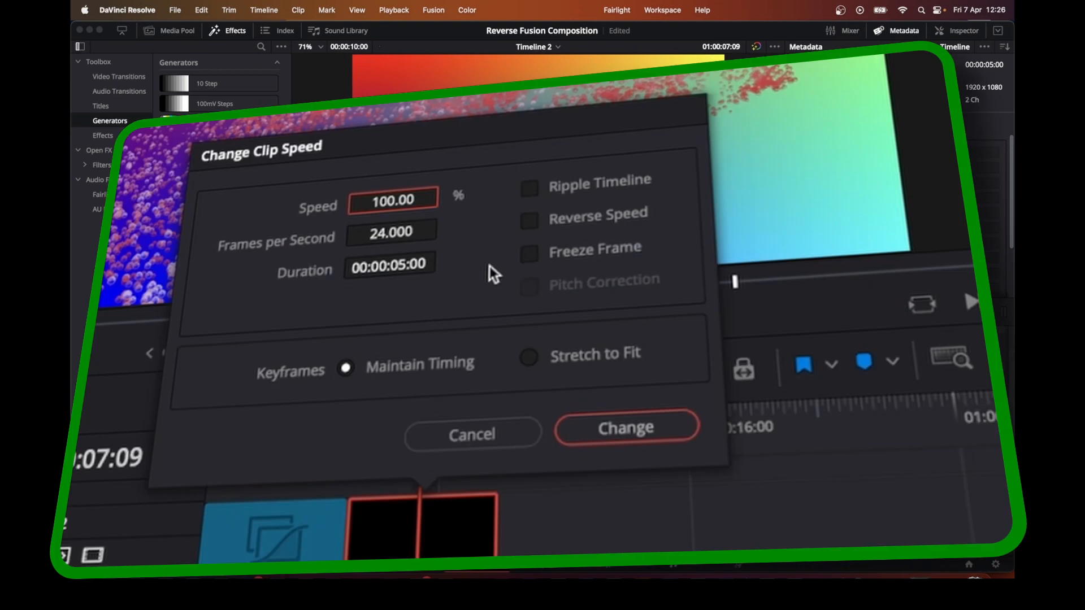
left_click(532, 223)
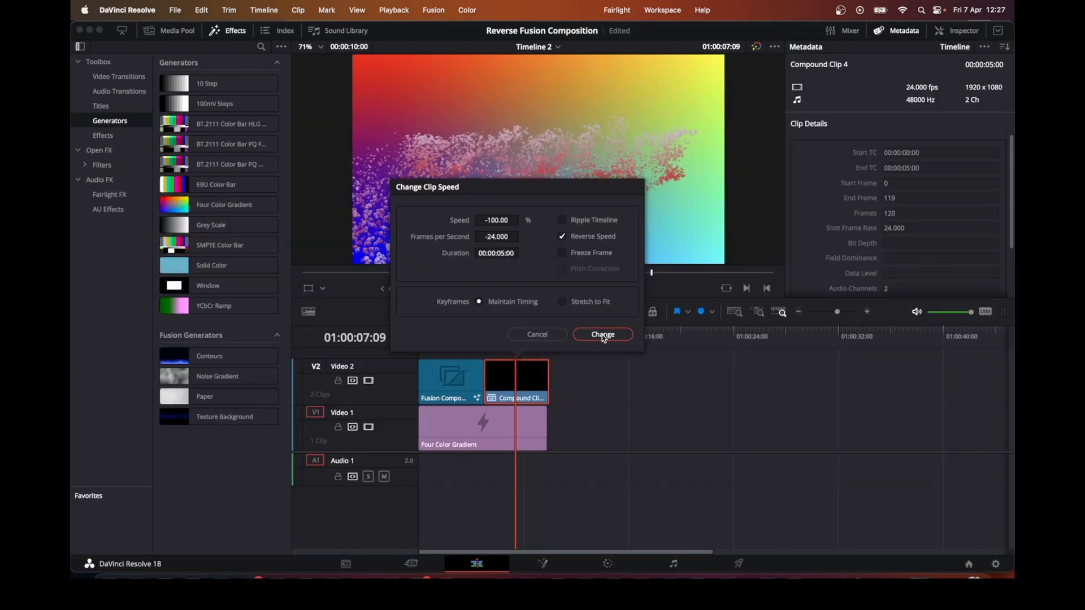
left_click(603, 335)
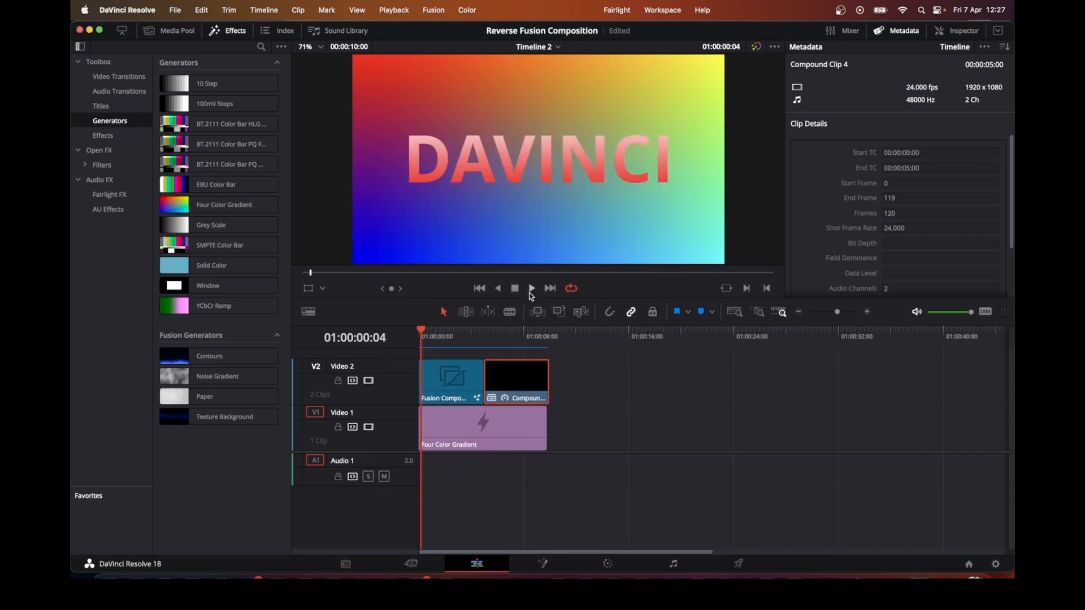
Step: Play back the timeline to check the reversed clip, then stop playback
left_click(533, 289)
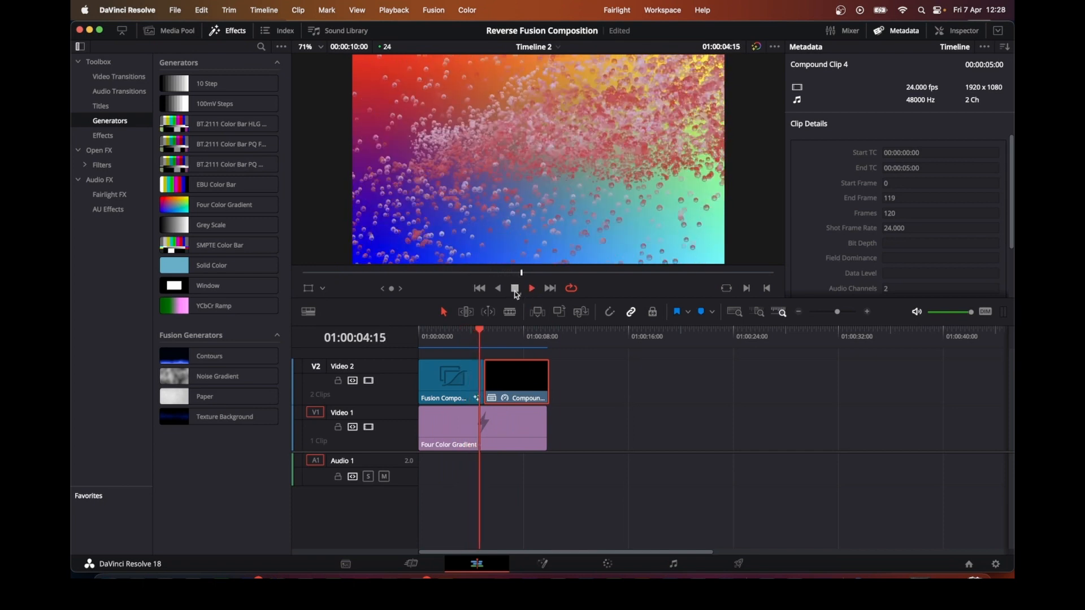
left_click(515, 289)
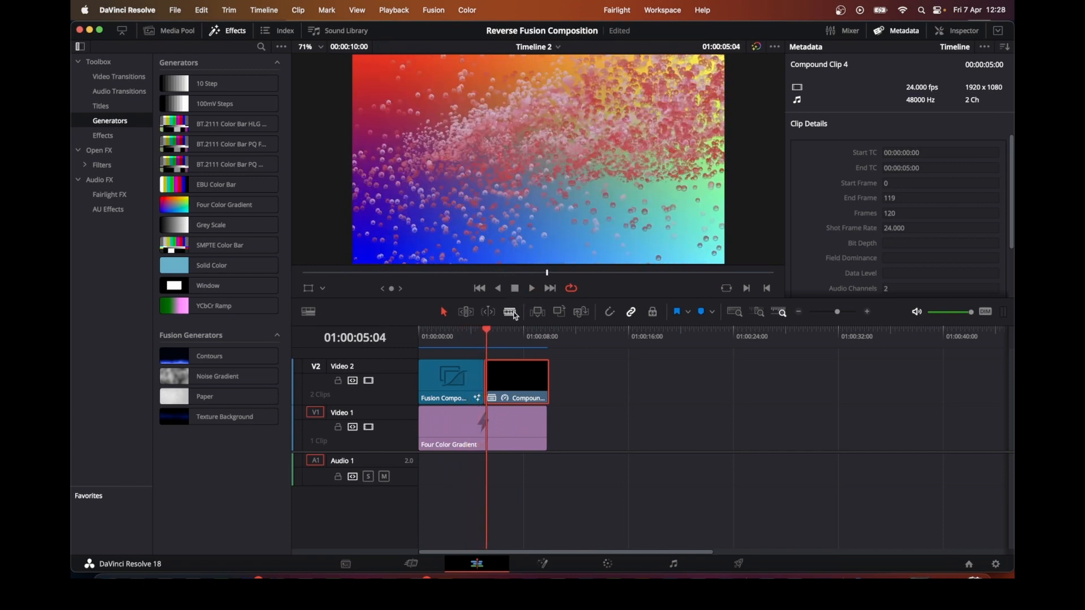
Step: Switch the viewer to Timeline 4 from the timeline list
left_click(548, 48)
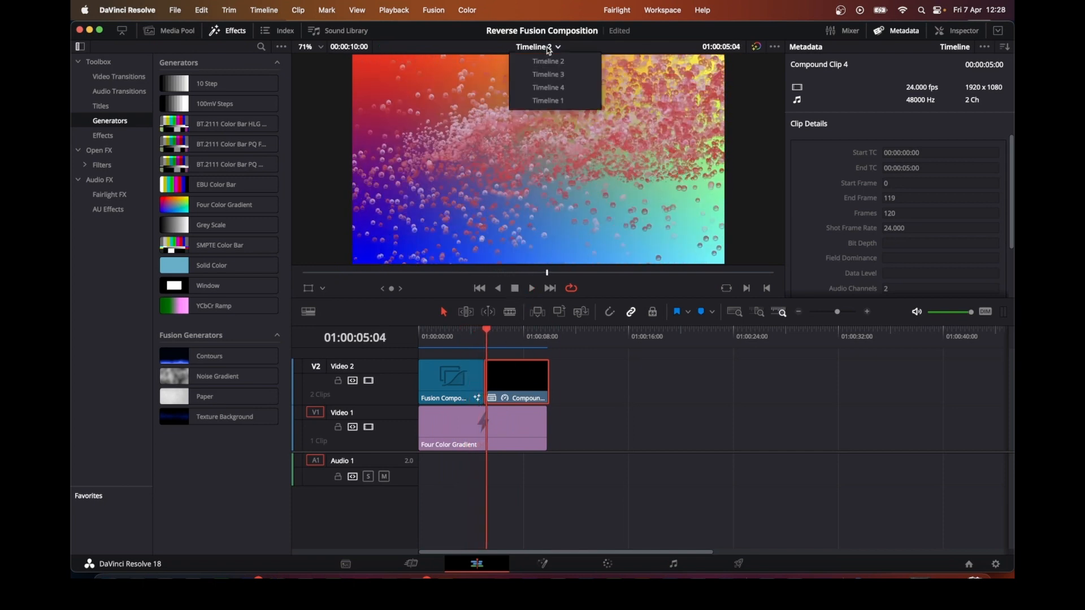
left_click(548, 87)
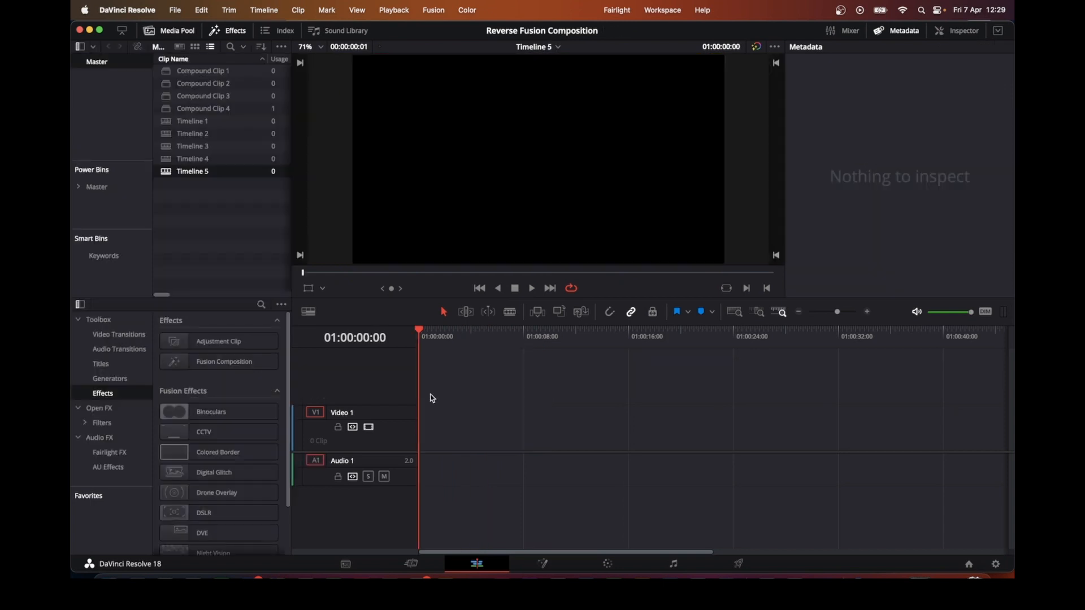
Step: Add a Fusion Composition to Video 1 of the empty timeline and open it in Fusion
left_click_drag(186, 362, 421, 434)
left_click(453, 336)
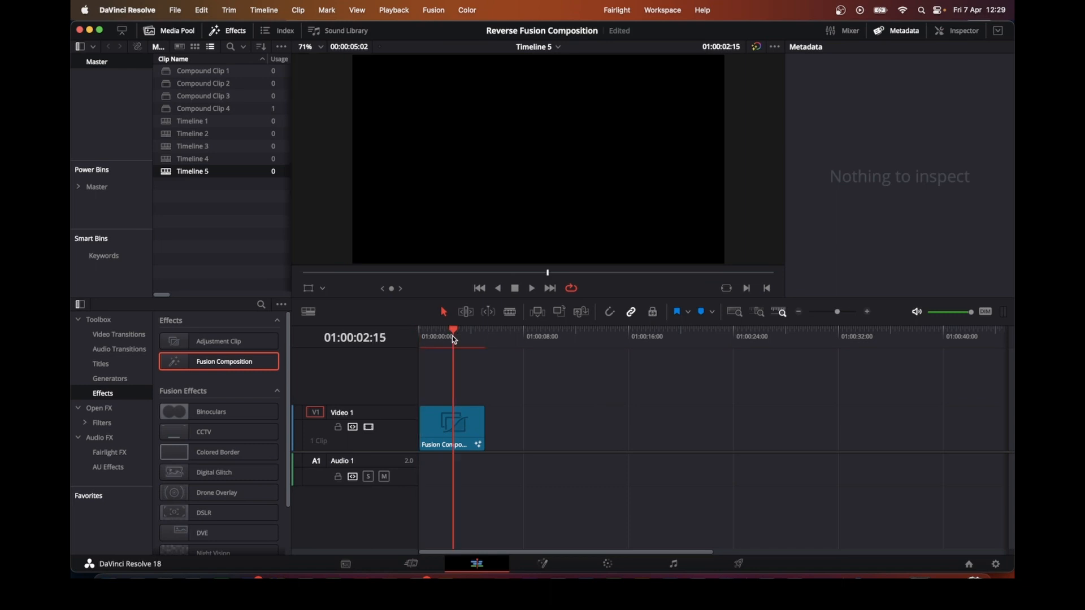
left_click(543, 564)
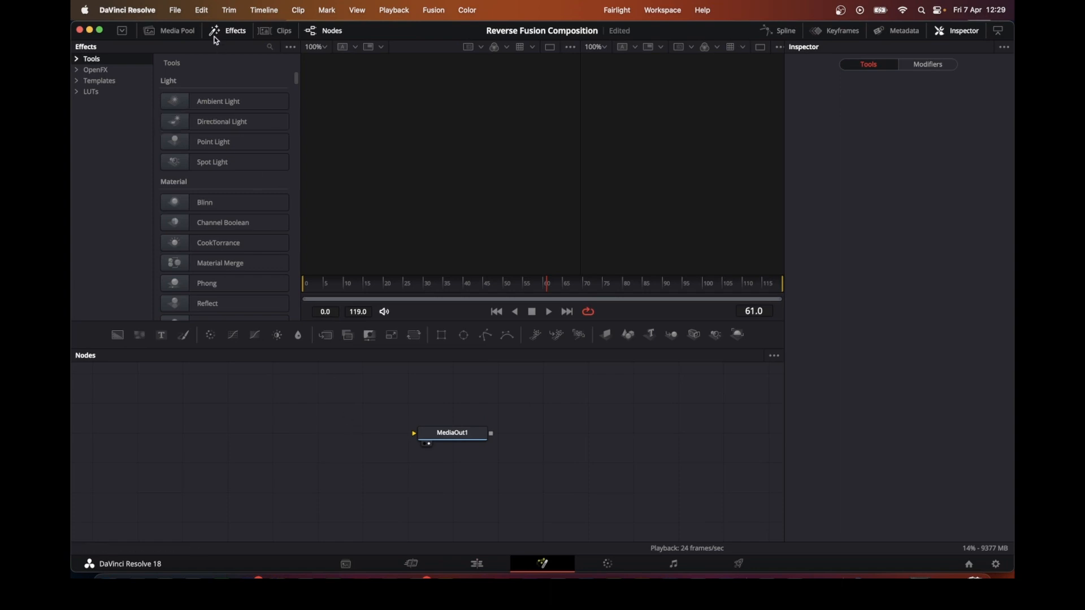
Step: Import the Untitled.comp Fusion composition from Downloads
left_click(181, 15)
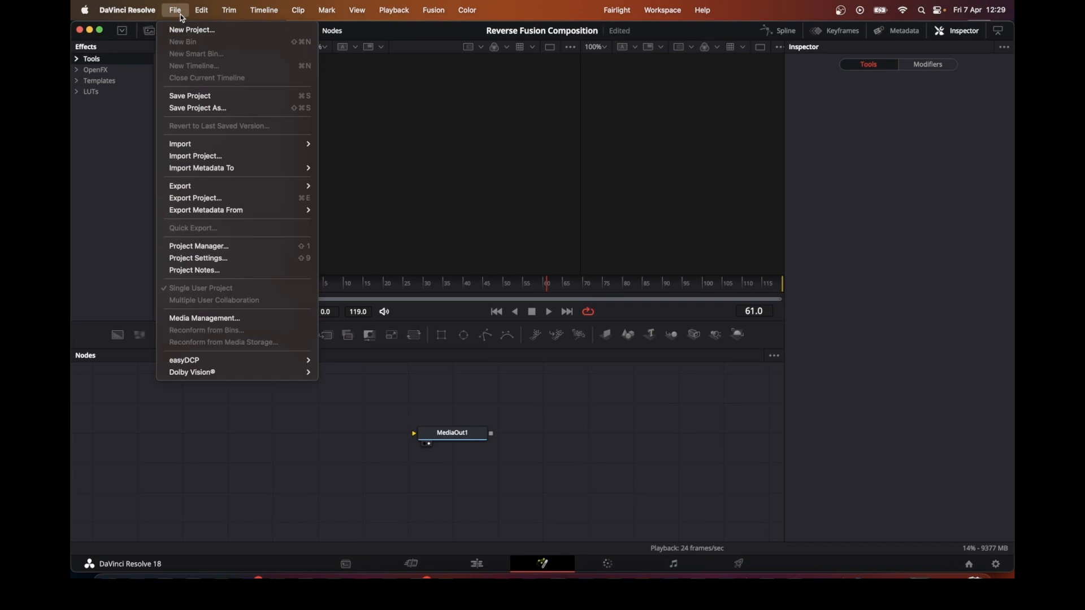
mouse_move(279, 148)
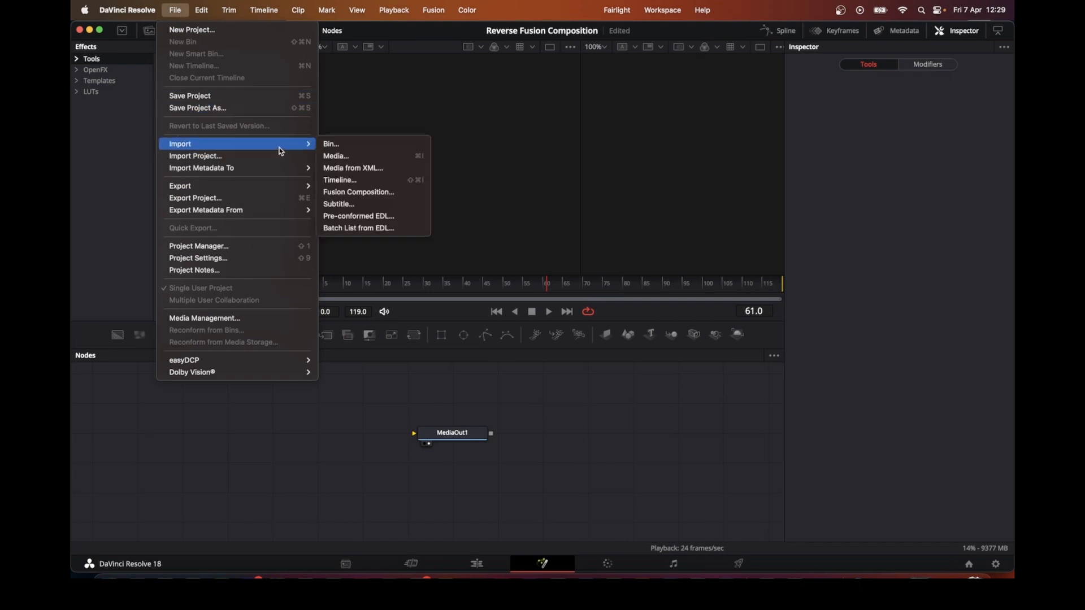
left_click(361, 193)
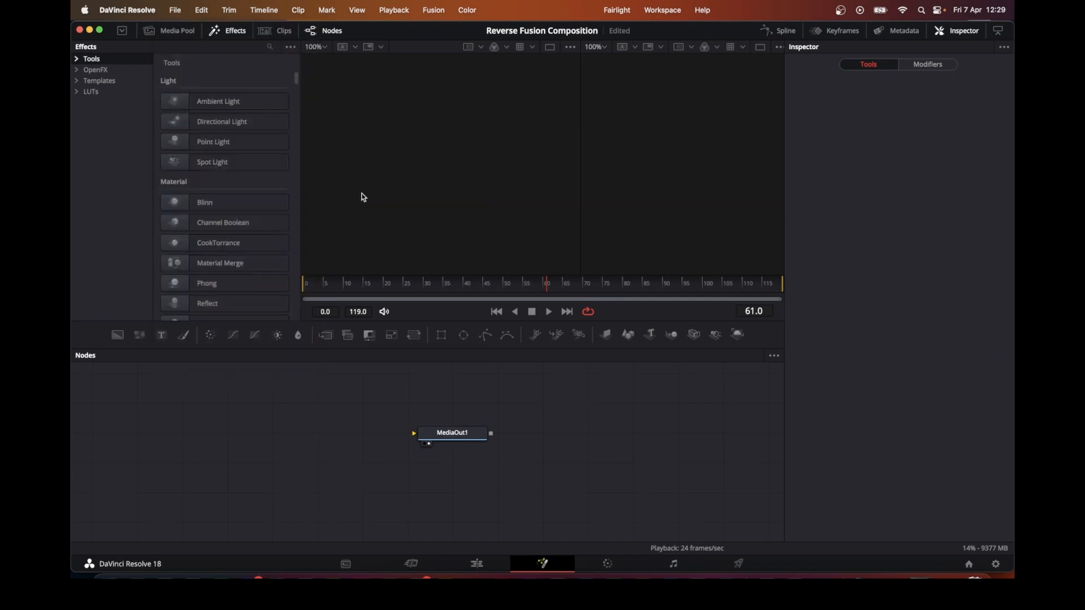
left_click(423, 154)
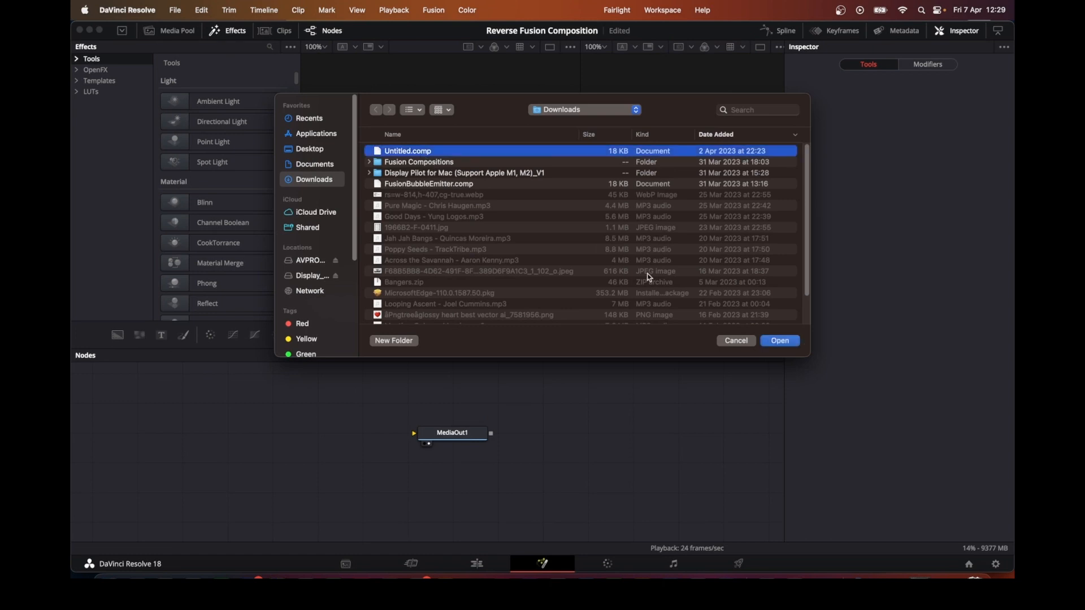
left_click(785, 344)
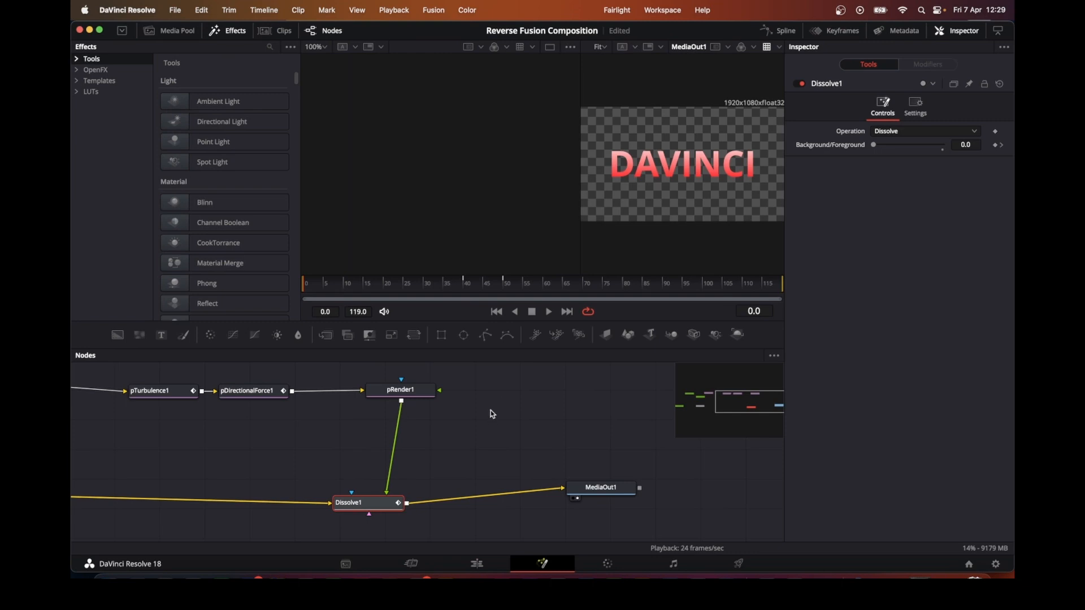
Step: Select all the imported composition nodes and group them into a single group
left_click(435, 494)
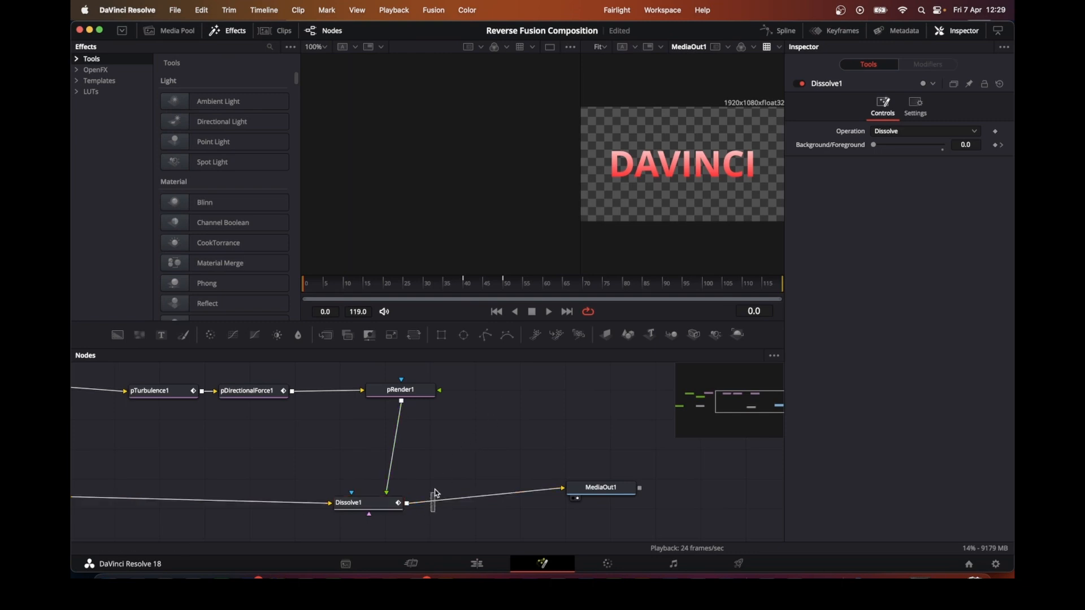
left_click_drag(432, 512, 188, 391)
left_click(290, 395)
right_click(292, 399)
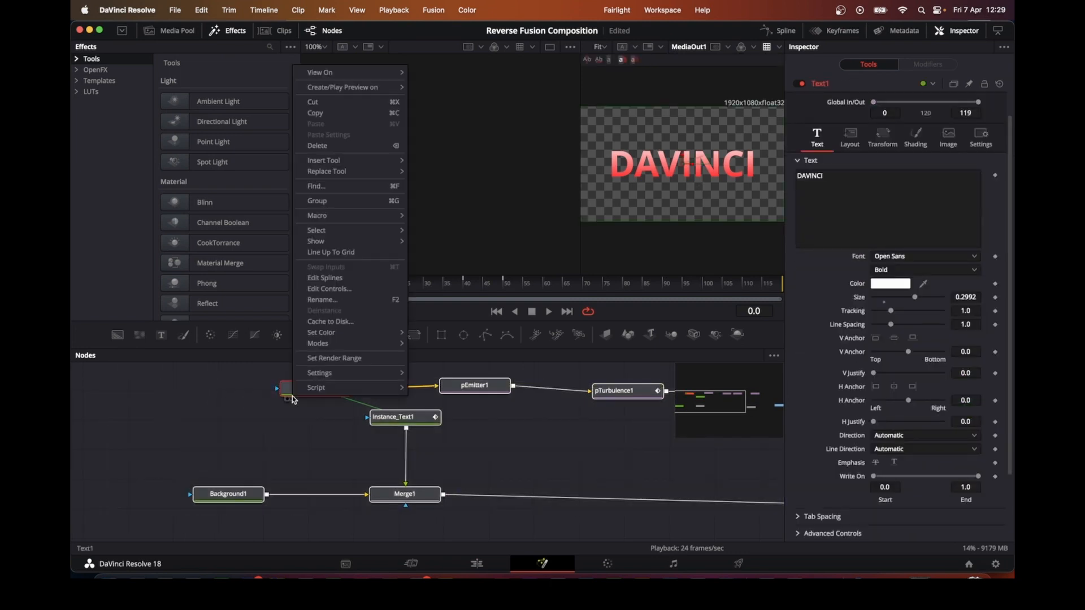
left_click(317, 201)
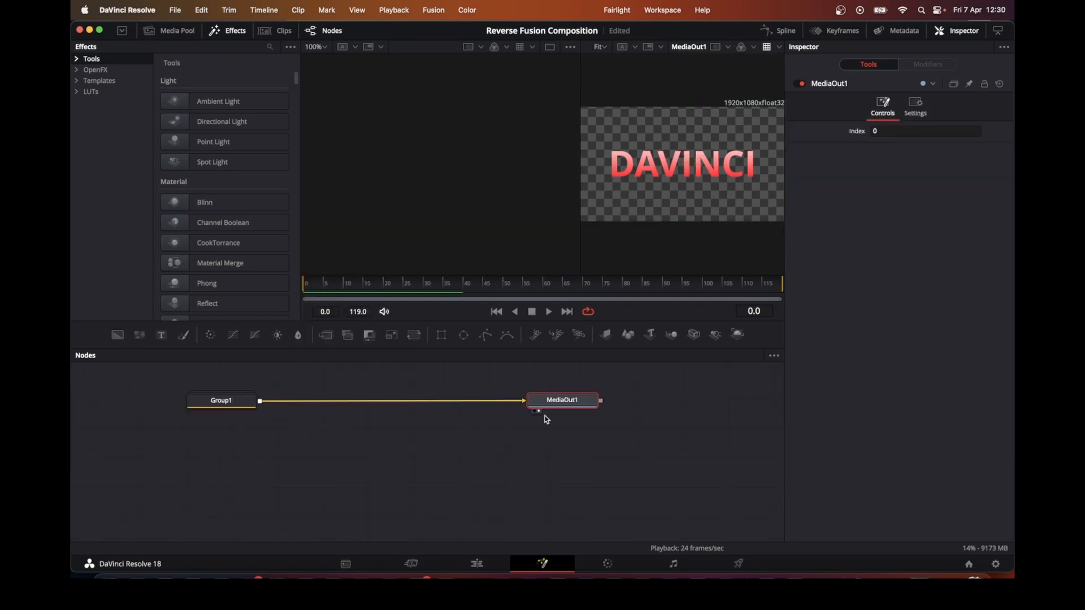
Step: Rearrange the Group1 and MediaOut1 nodes side by side in the node graph
left_click_drag(560, 405, 528, 446)
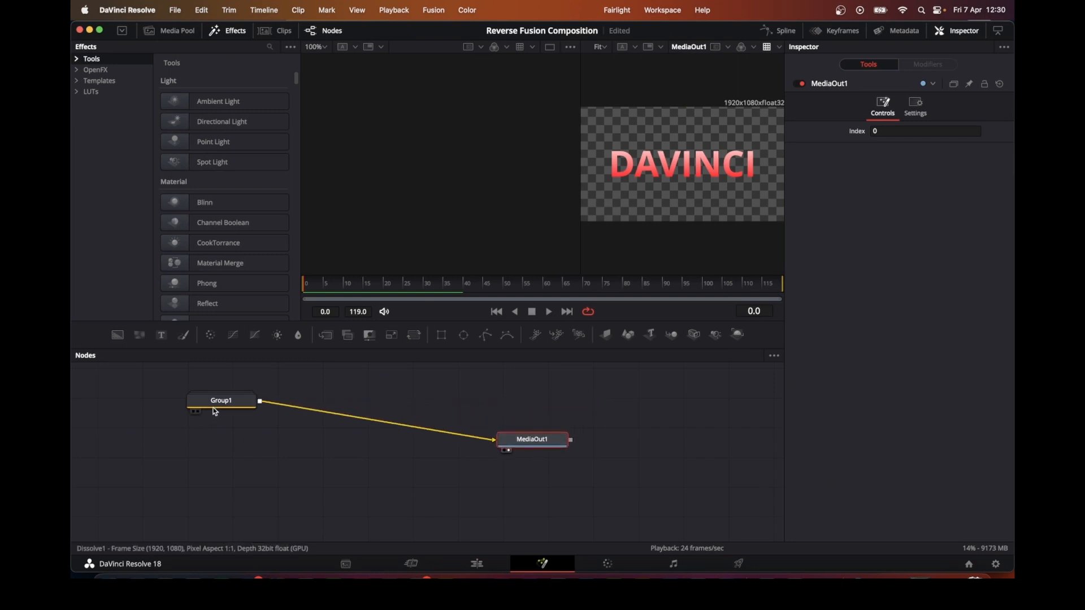
left_click_drag(213, 407, 204, 428)
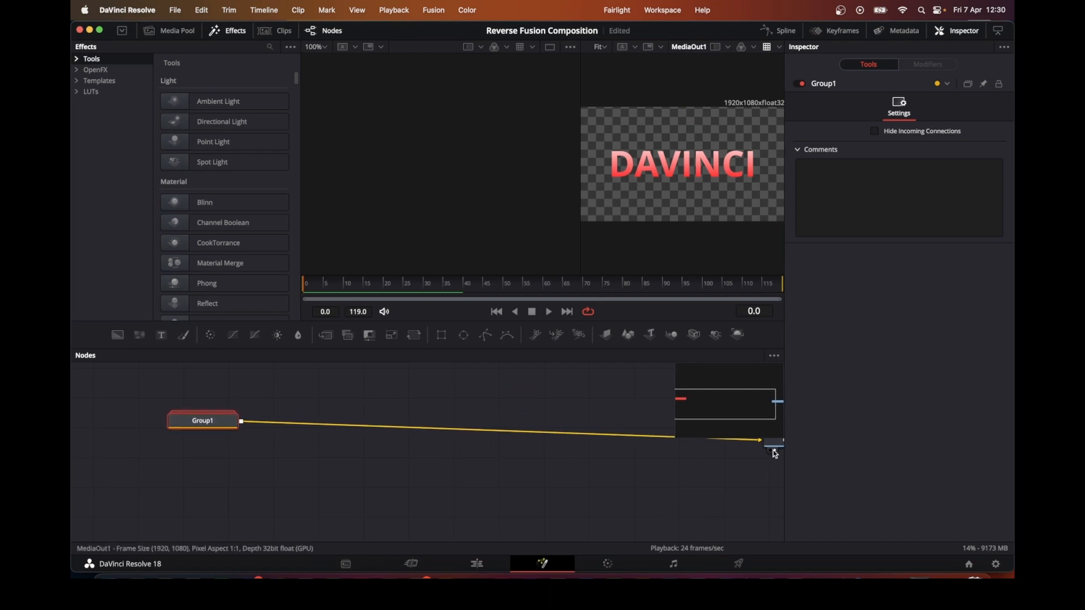
left_click_drag(774, 448, 517, 433)
left_click(518, 426)
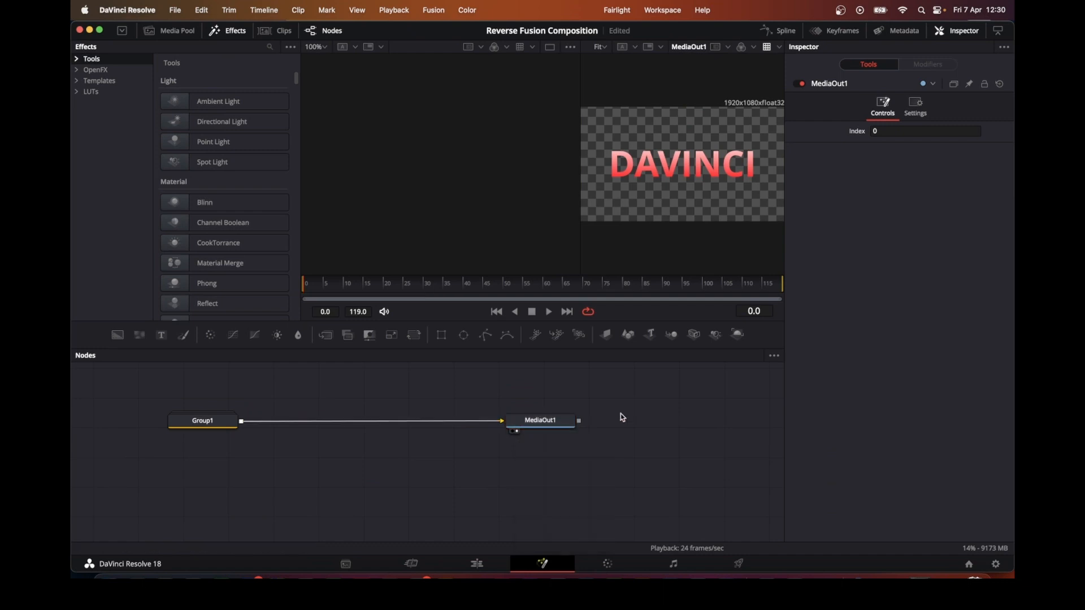
Step: Add a Time Speed node to the node graph and position it above the connection
key("shift+space")
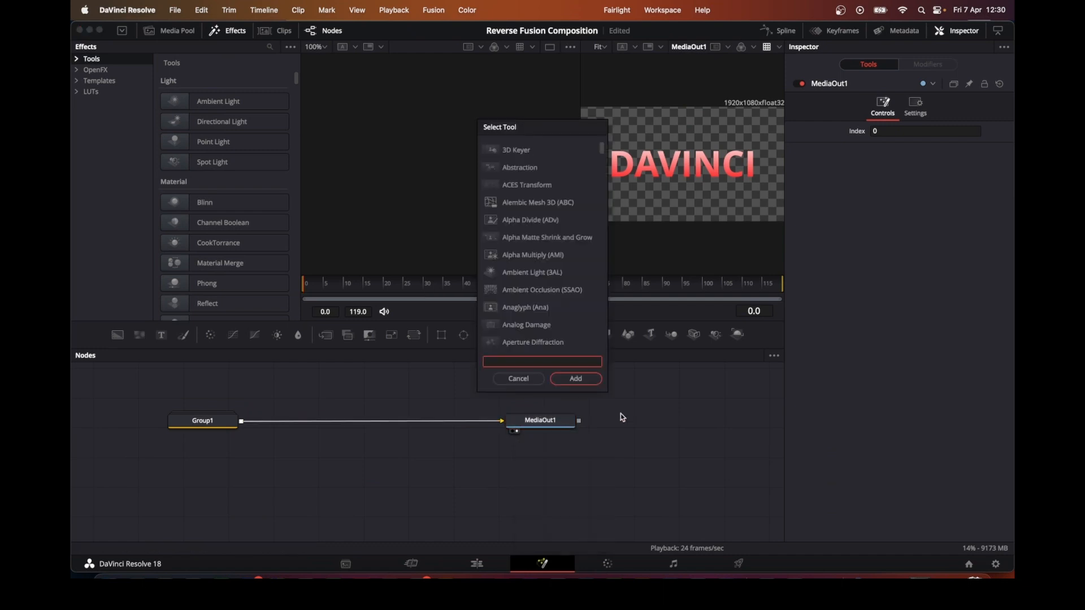
type("ti")
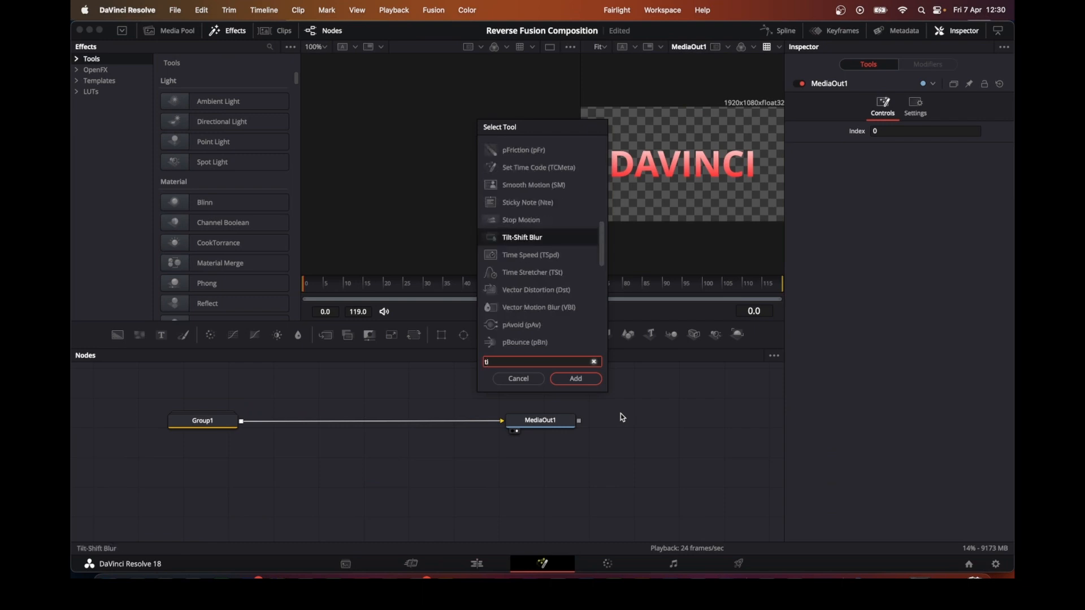
type("m")
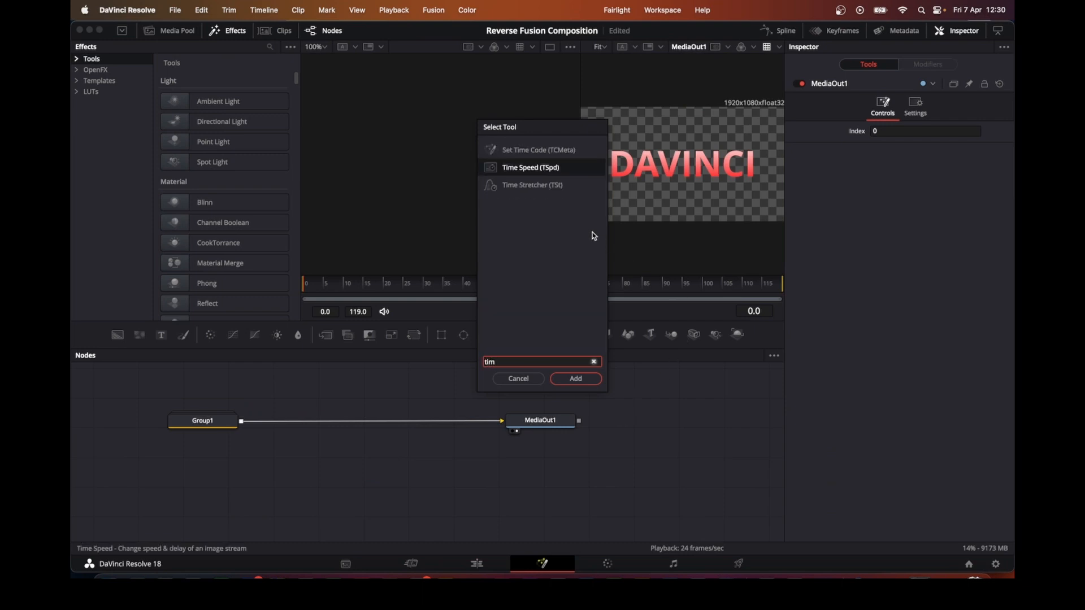
left_click(591, 385)
left_click_drag(637, 418, 490, 391)
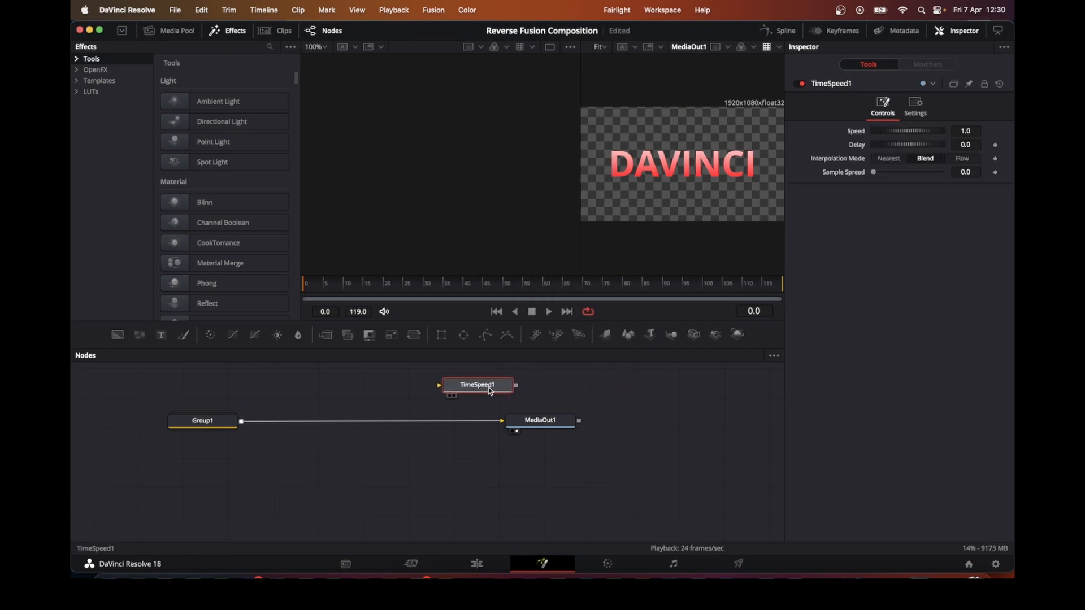
Step: Add a Dissolve node and disconnect Group1 from MediaOut1
left_click(622, 411)
key("shift+space")
type("dis")
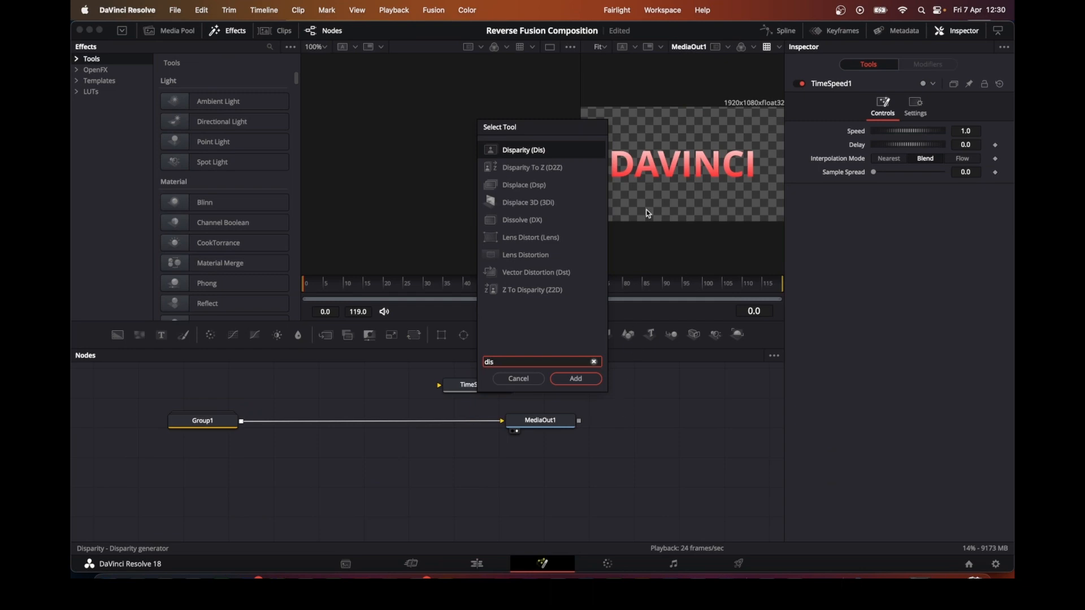
left_click(531, 220)
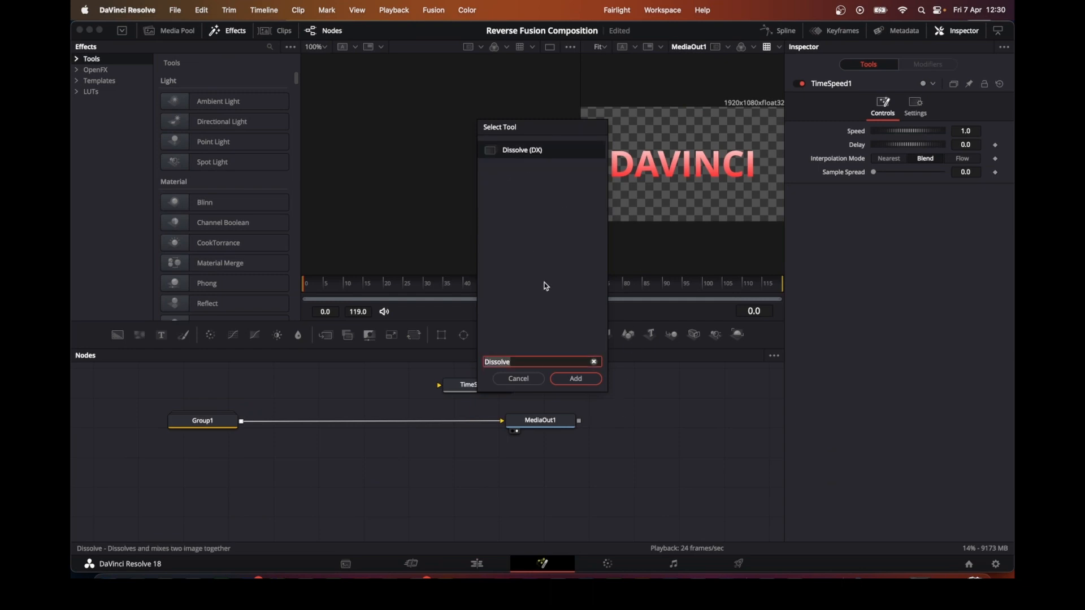
left_click(576, 378)
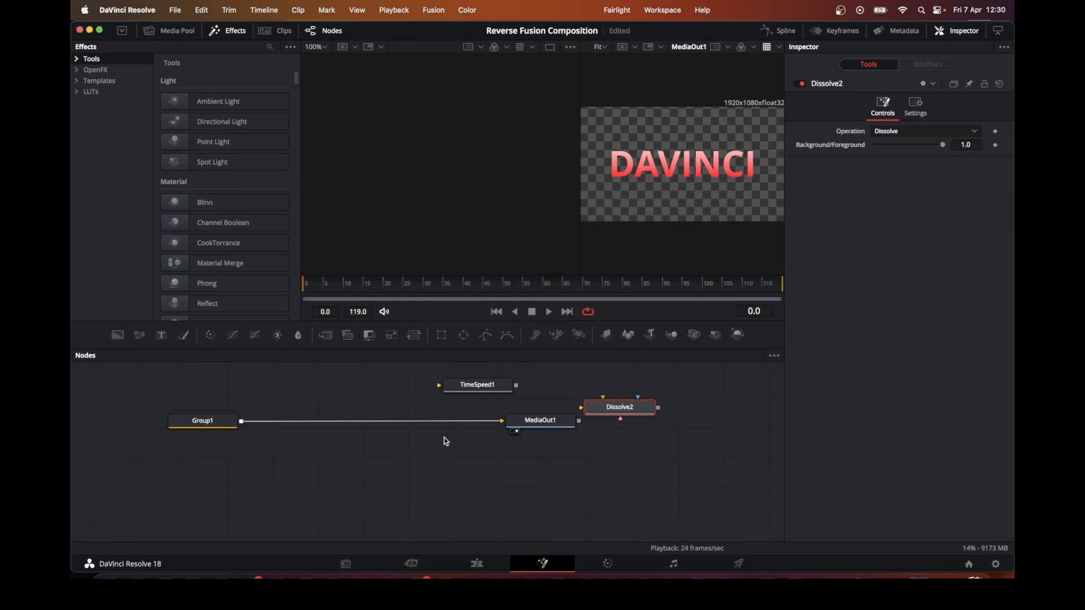
left_click_drag(469, 422, 469, 422)
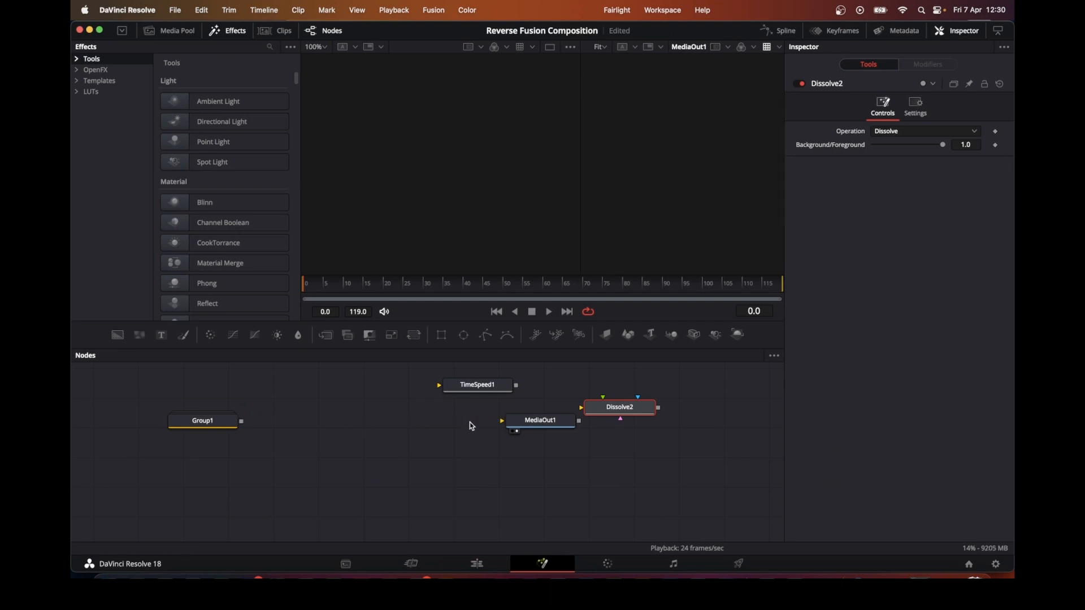
Step: Set the Time Speed node's Speed to -1.0 and place it and the Dissolve node between Group1 and MediaOut1
left_click(474, 388)
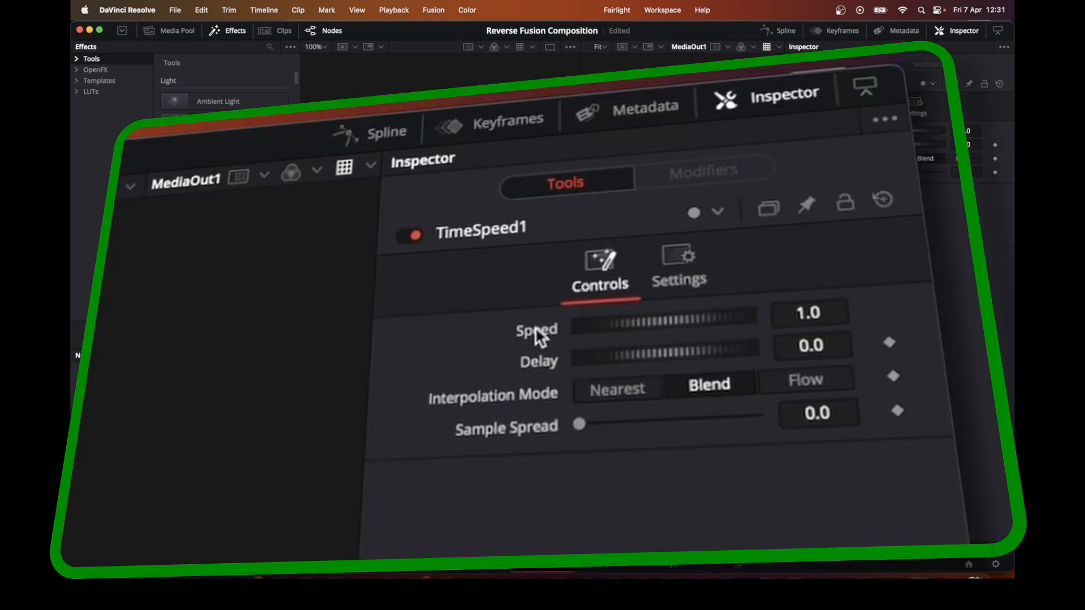
left_click(799, 319)
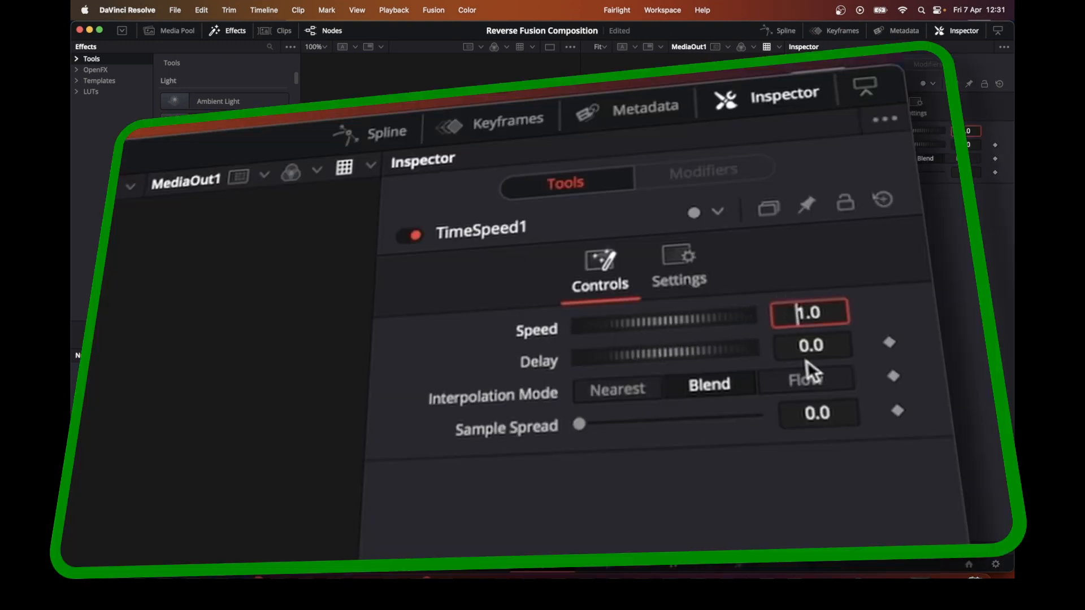
type("-")
key("Tab")
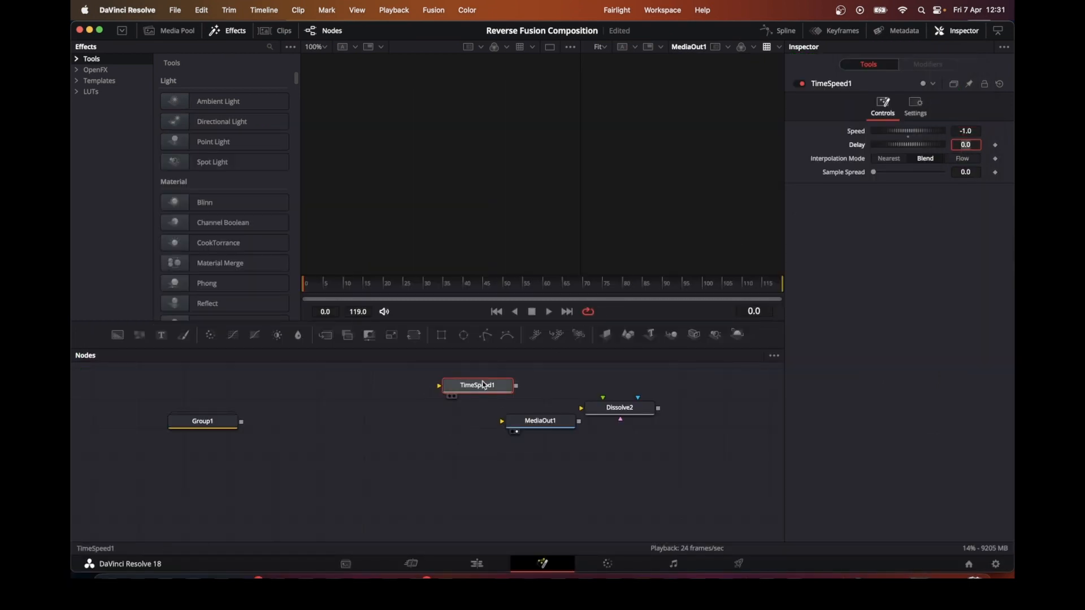
left_click_drag(480, 385, 367, 388)
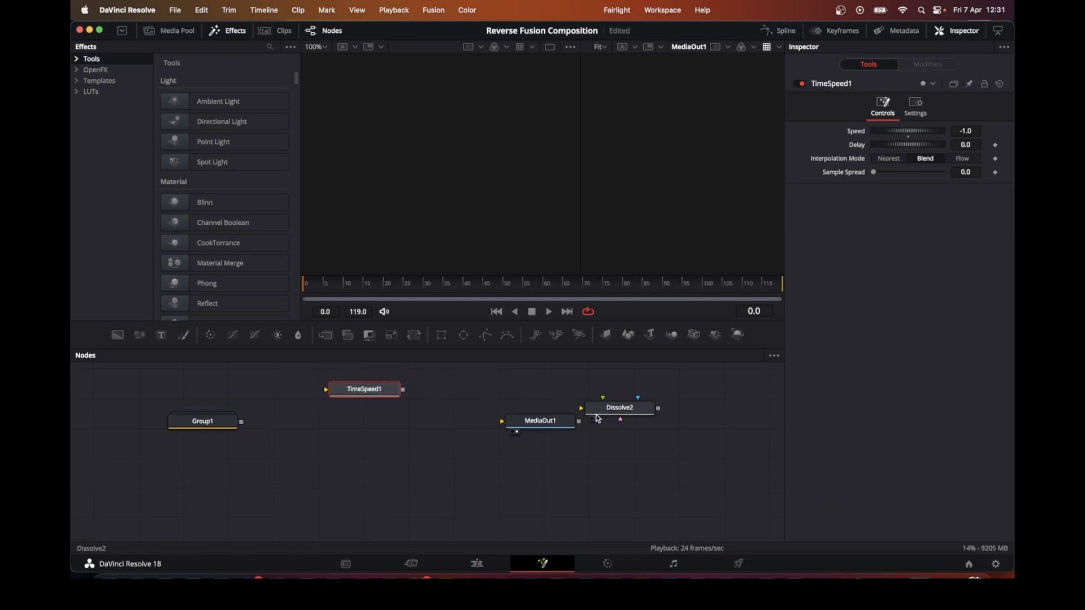
left_click_drag(618, 410, 439, 426)
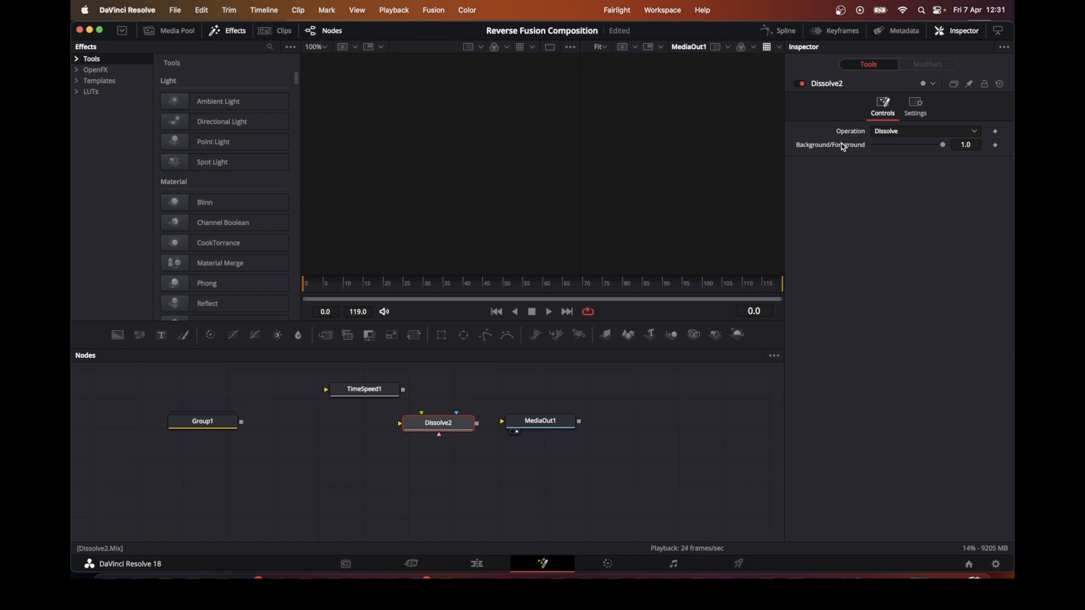
Step: Give the Dissolve node's Background/Foreground the expression iif((comp.RenderEnd-time)<(comp.RenderEnd/2),0,1)
right_click(824, 150)
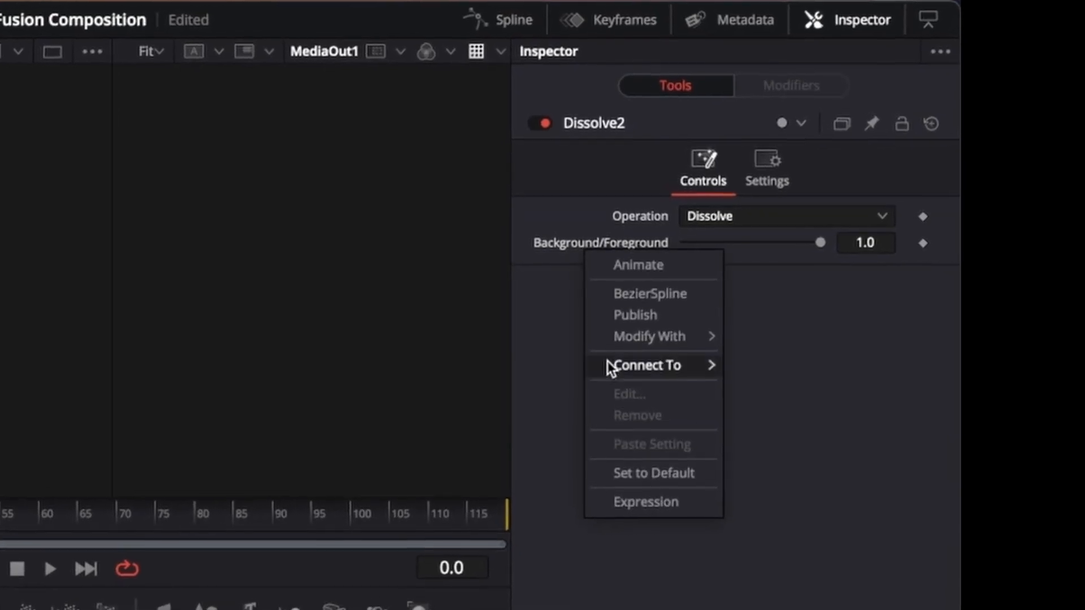
left_click(656, 504)
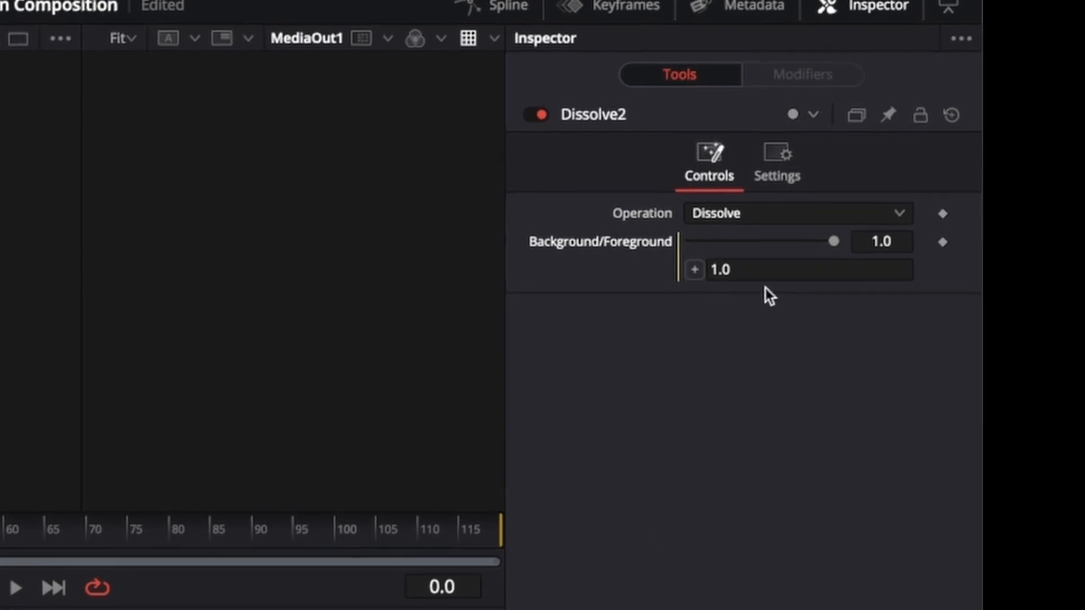
left_click(756, 270)
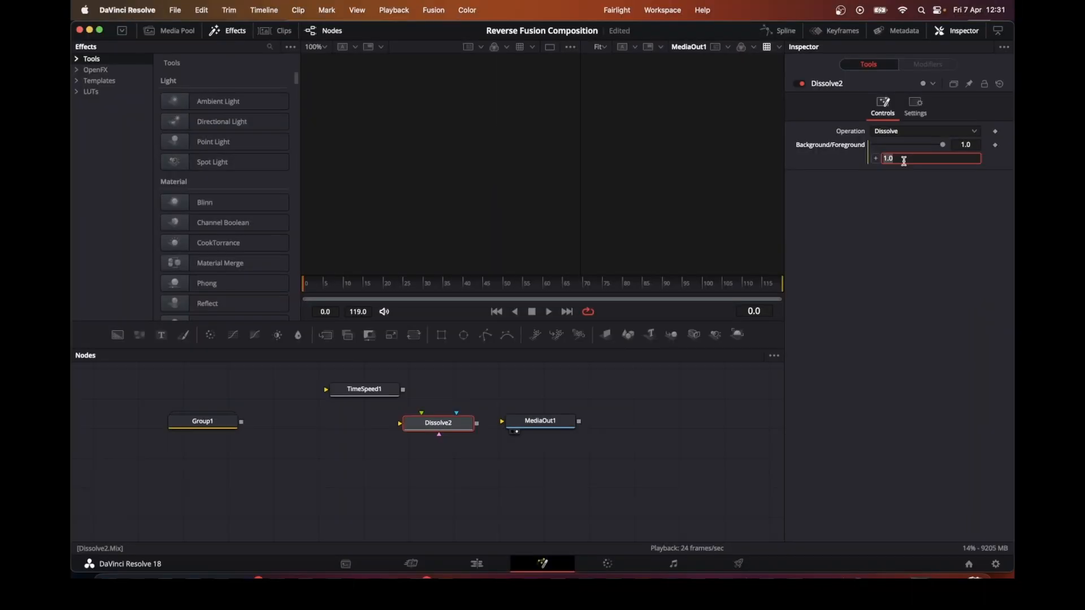
key("BackSpace")
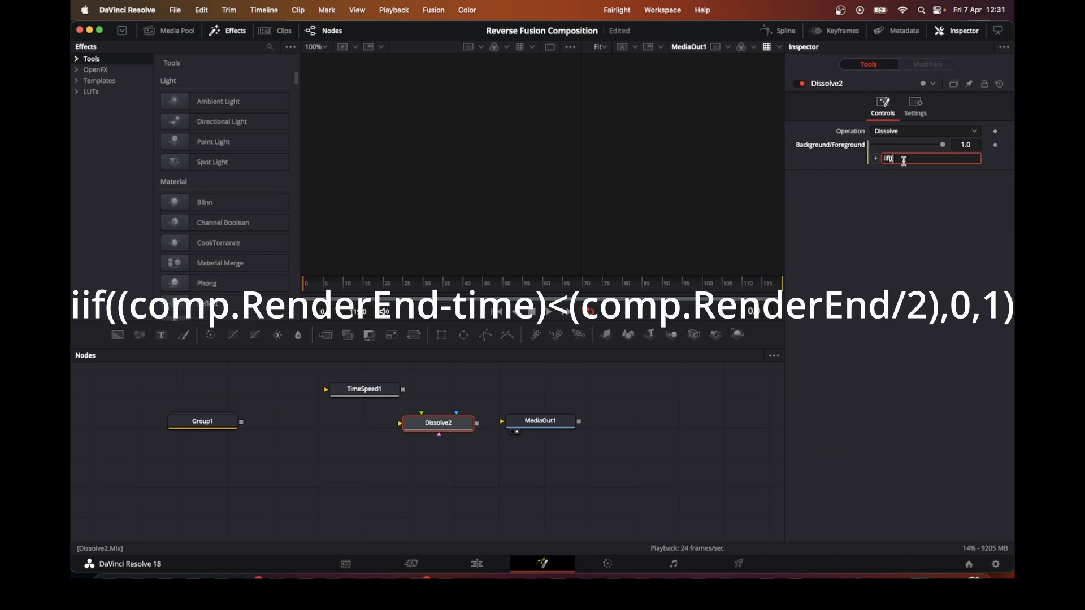
type("iif((compe.Rended")
key("BackSpace")
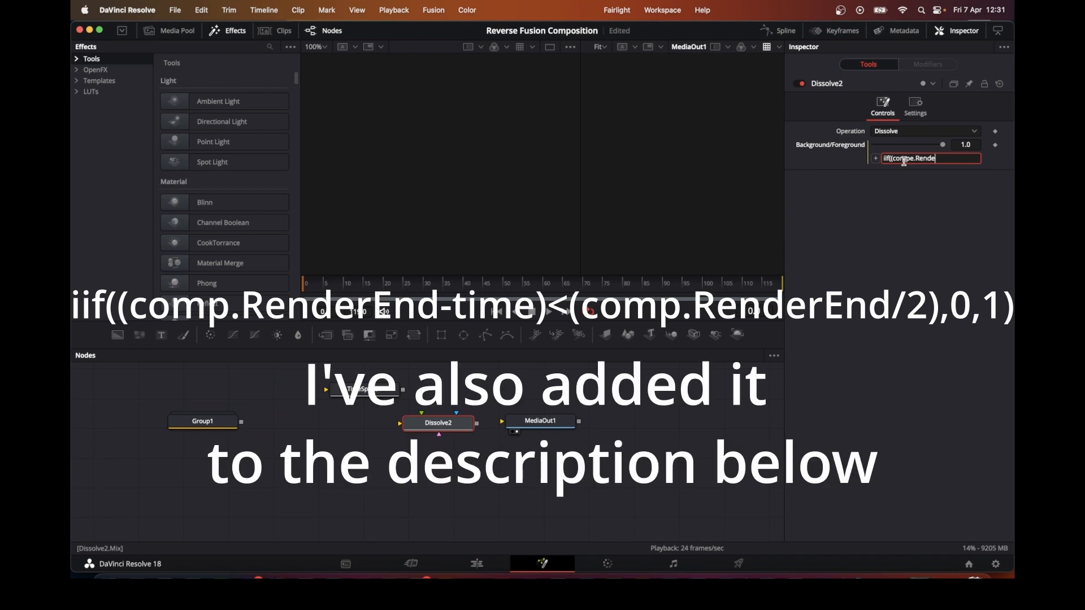
type("rEnd/2),0,1")
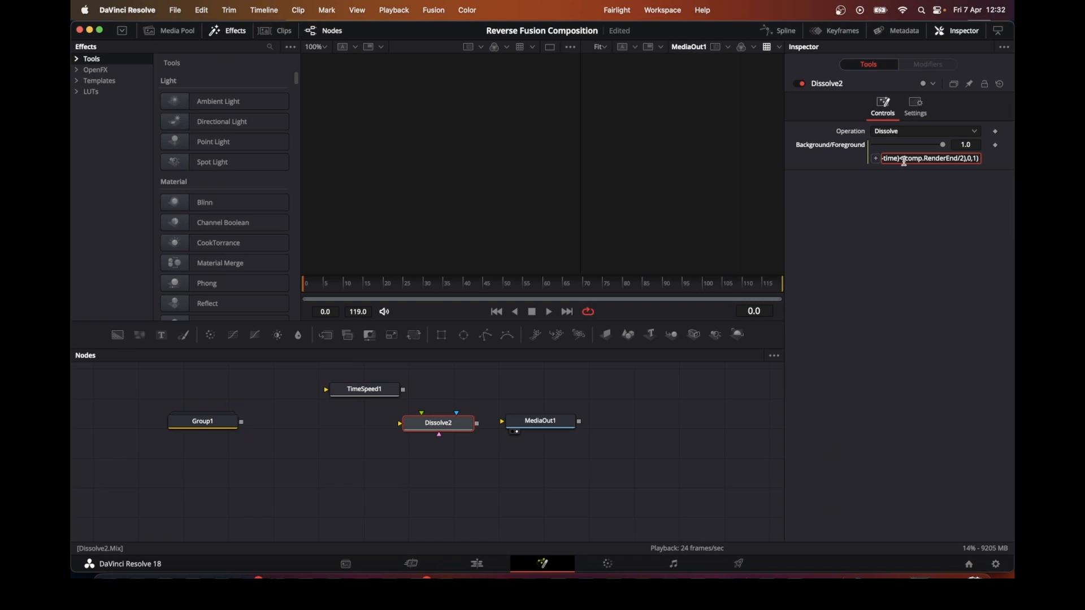
Step: Connect Group1 to the Time Speed and Dissolve nodes, Time Speed into the Dissolve background, and Dissolve into MediaOut1
left_click_drag(242, 423, 320, 395)
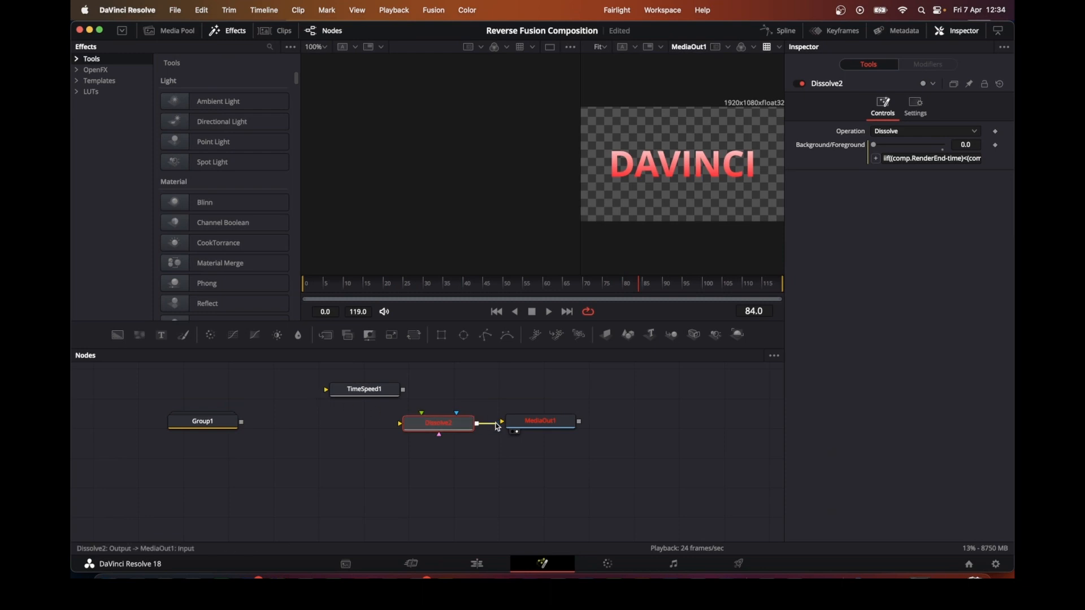
left_click_drag(495, 422, 487, 443)
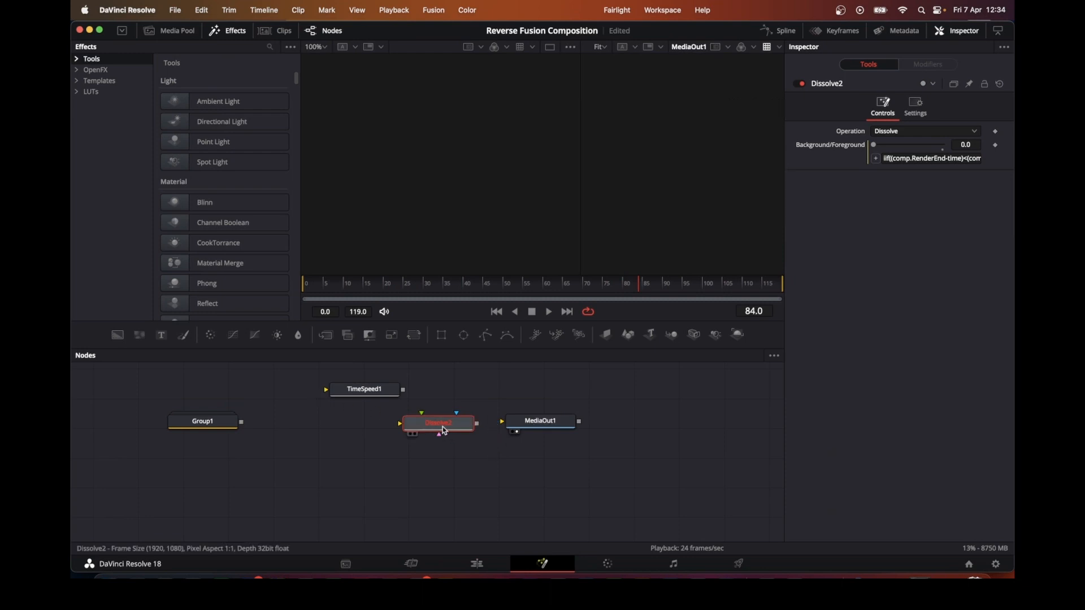
left_click_drag(477, 424, 503, 425)
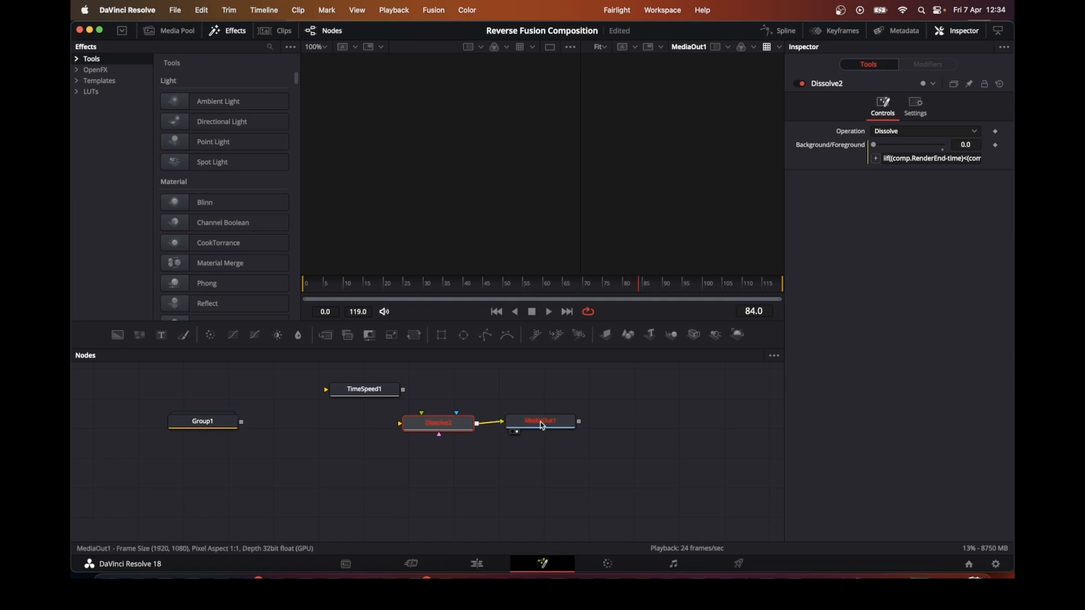
left_click(382, 392)
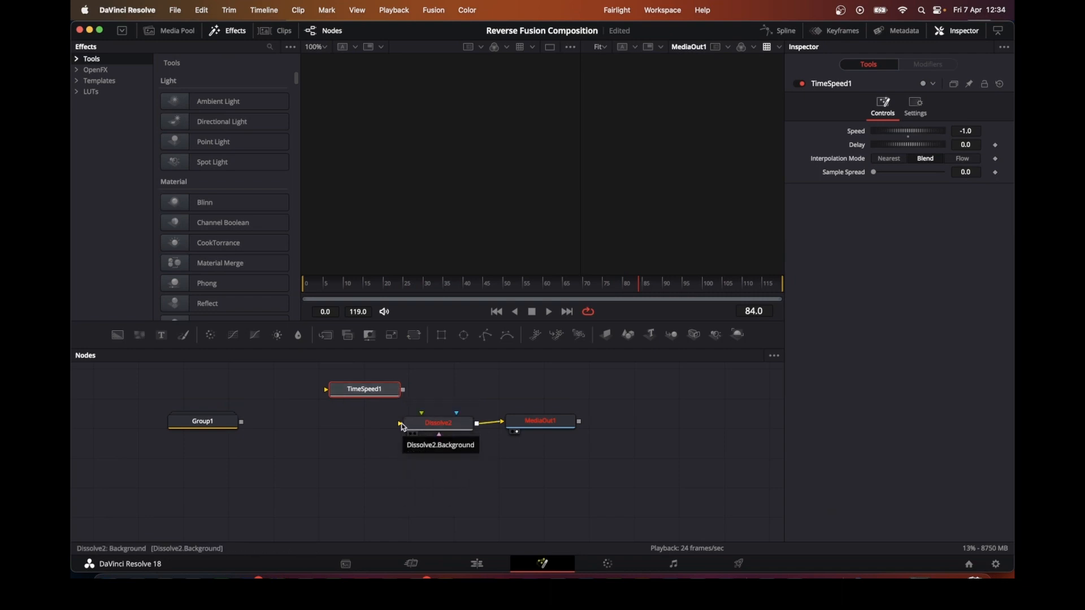
left_click_drag(404, 390, 400, 425)
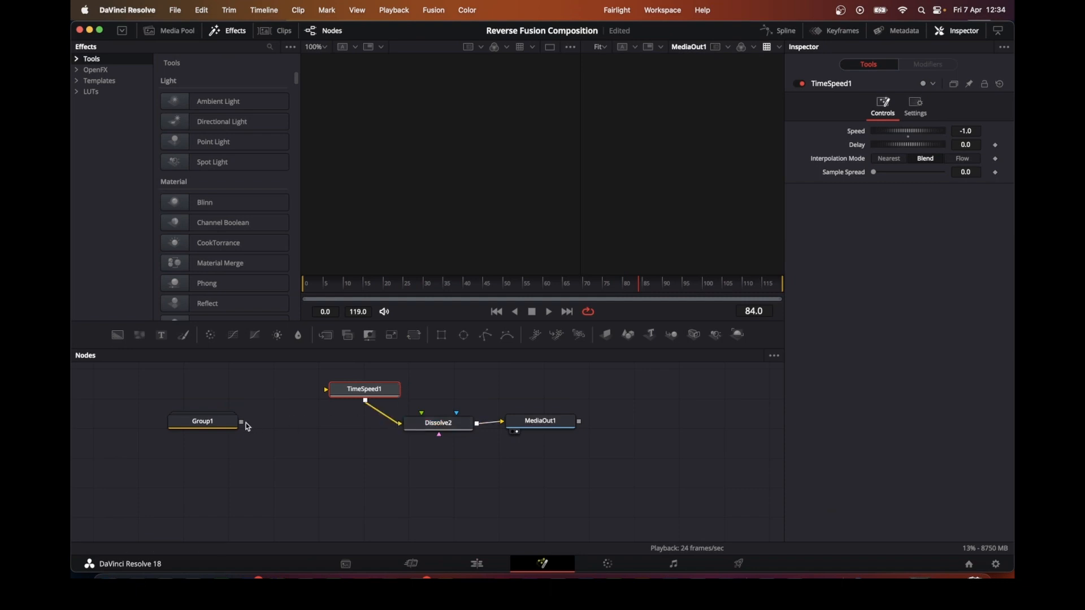
left_click_drag(242, 424, 422, 418)
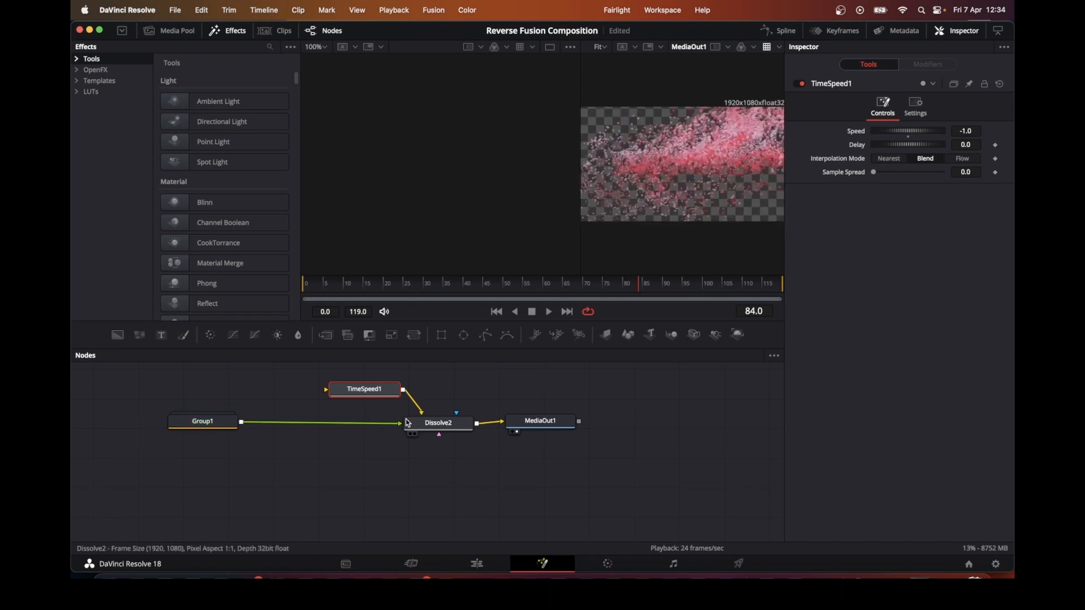
left_click_drag(242, 423, 326, 389)
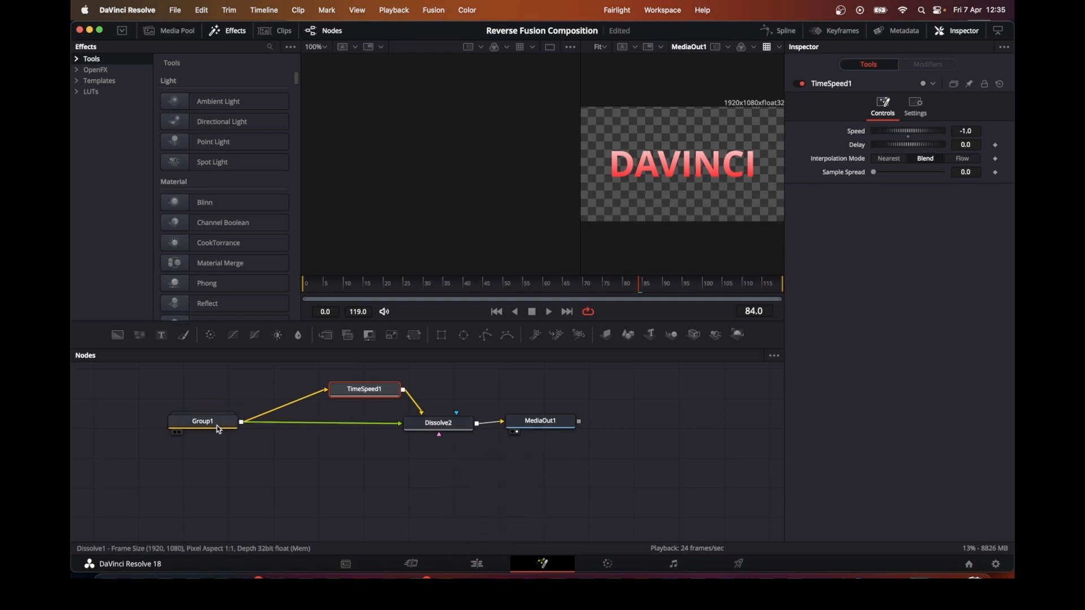
Step: Play back the composition to check the effect, then stop playback
mouse_move(219, 430)
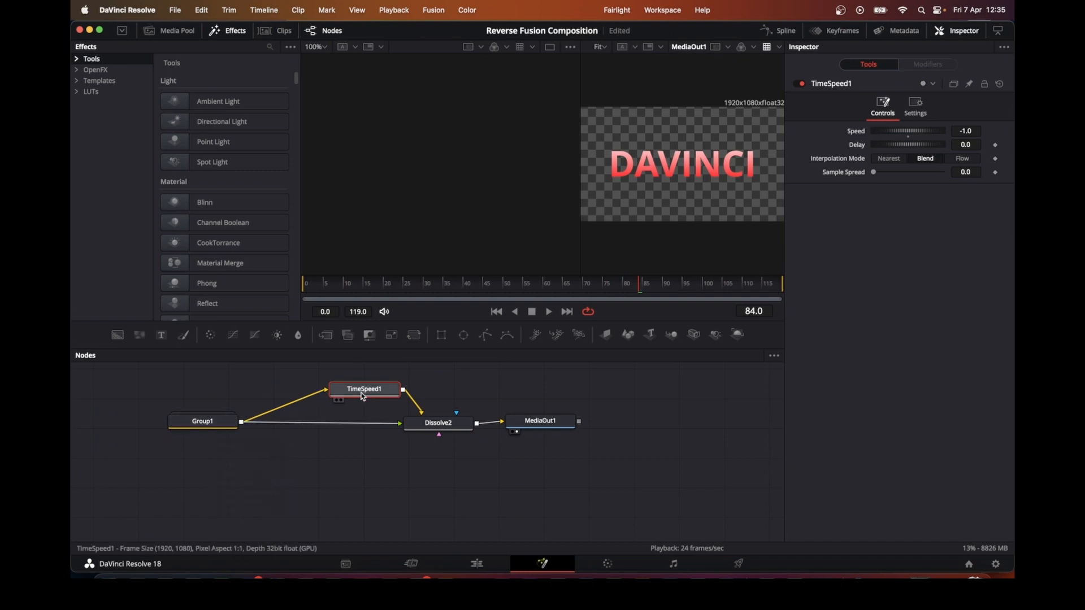
mouse_move(363, 398)
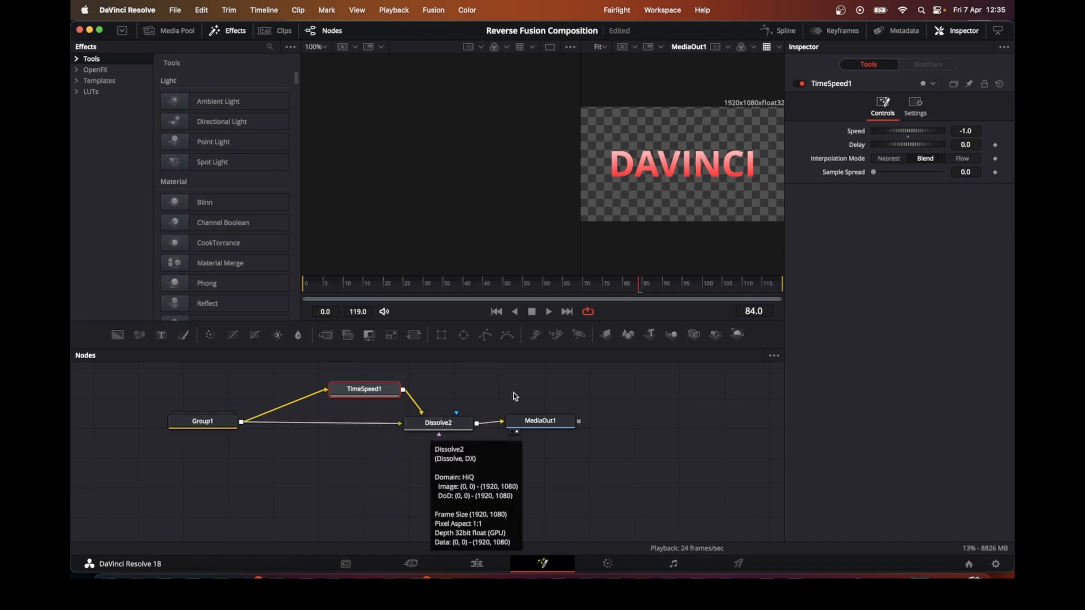
left_click(549, 312)
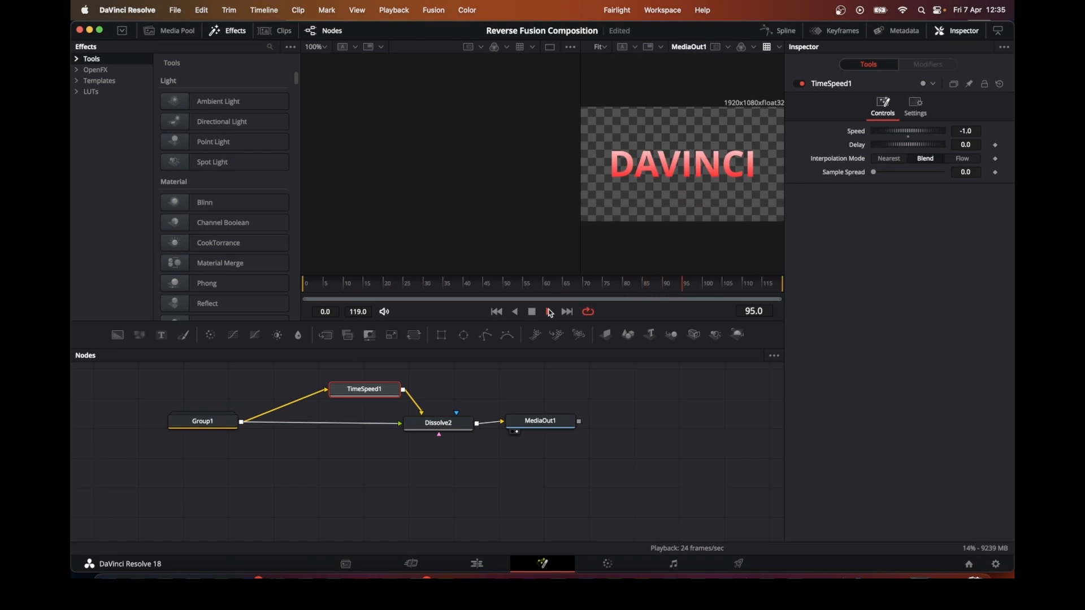
left_click(534, 312)
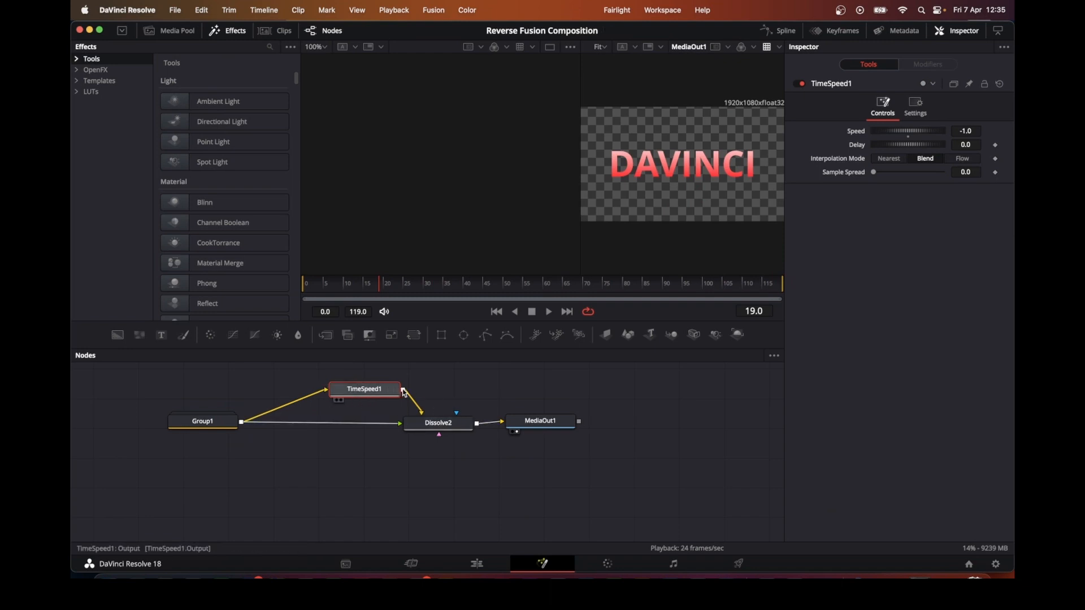
Step: Return to the Edit page, lengthen the Fusion Composition clip on Video 1, and play it back
mouse_move(404, 392)
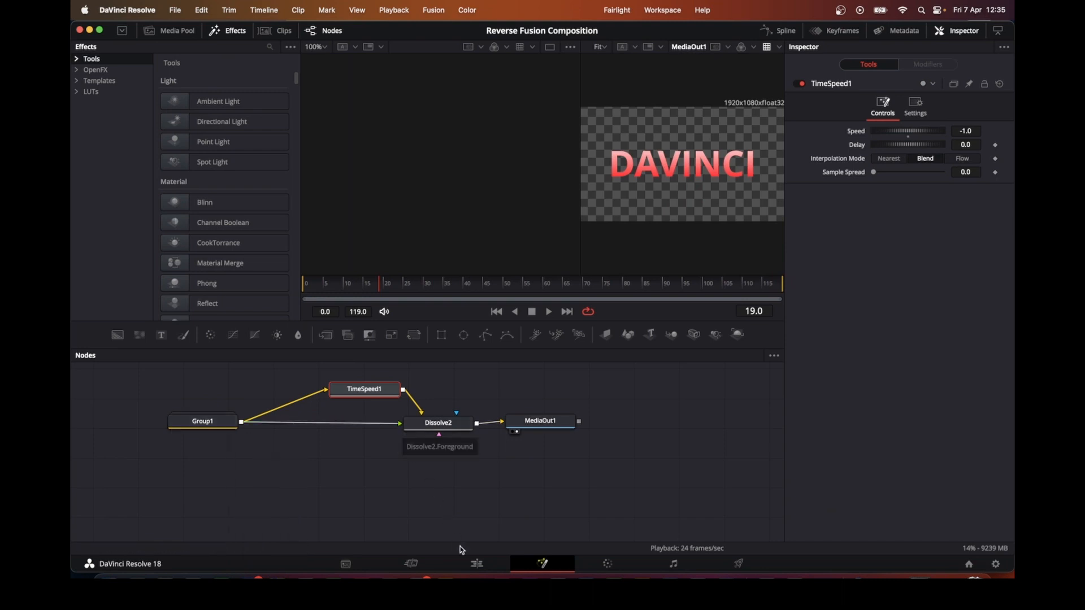
left_click(478, 563)
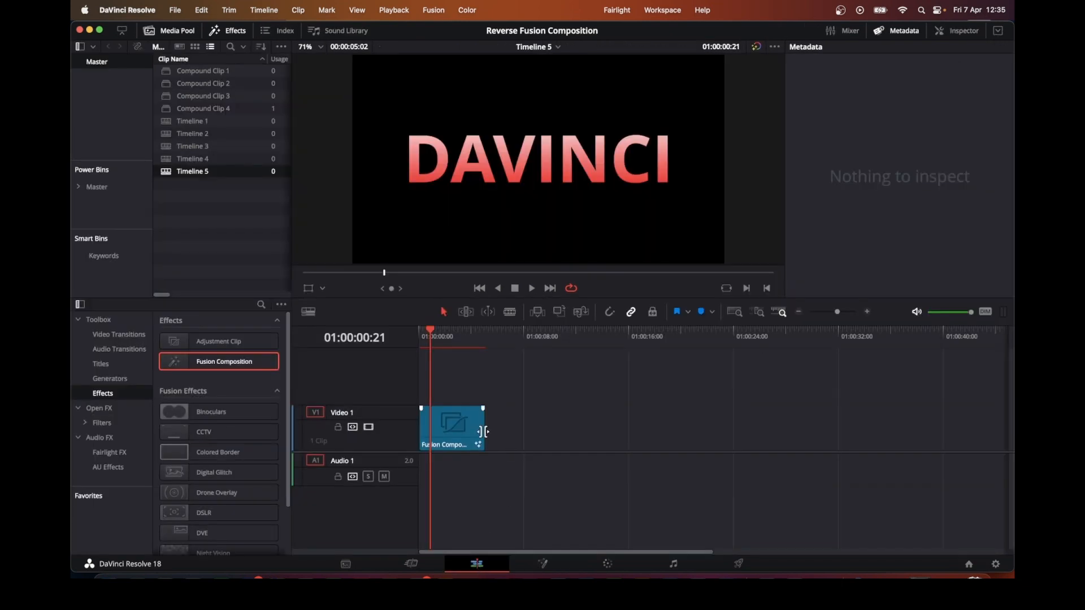
left_click_drag(484, 428, 521, 428)
left_click(532, 288)
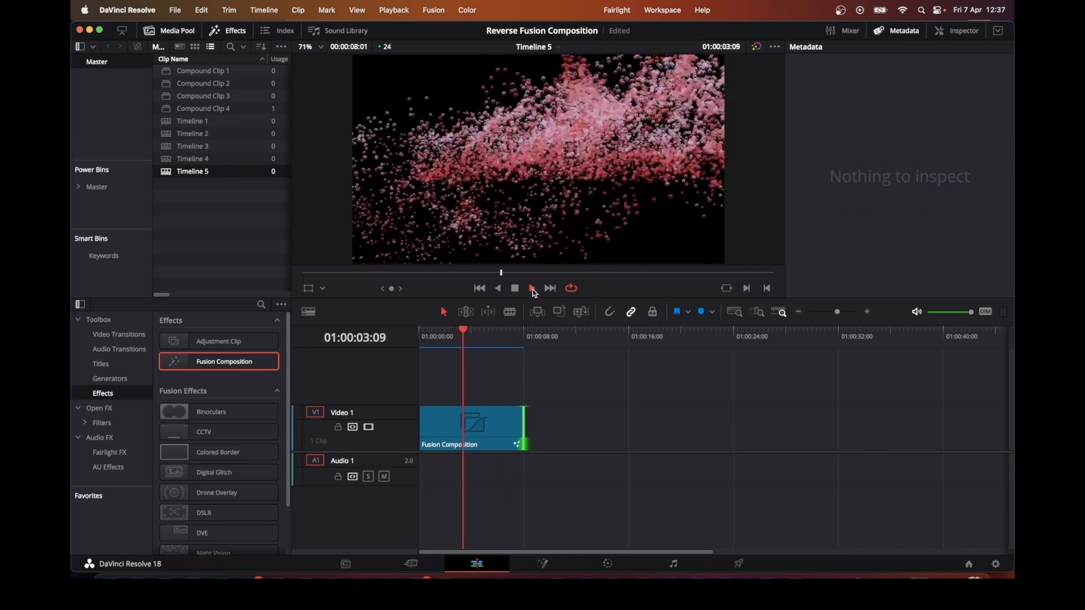